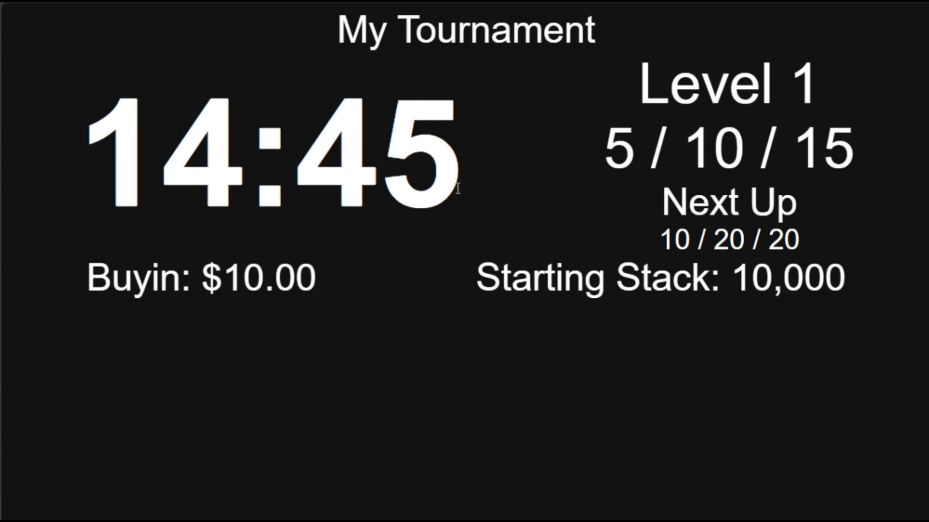
- Leave the preview and set the text size of the "My Tournament" title to 4
key("Escape")
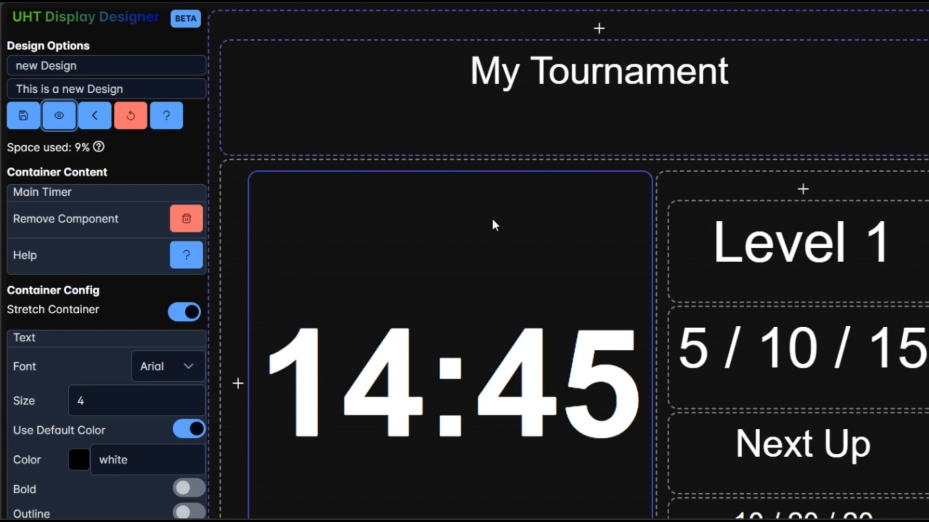
left_click(519, 94)
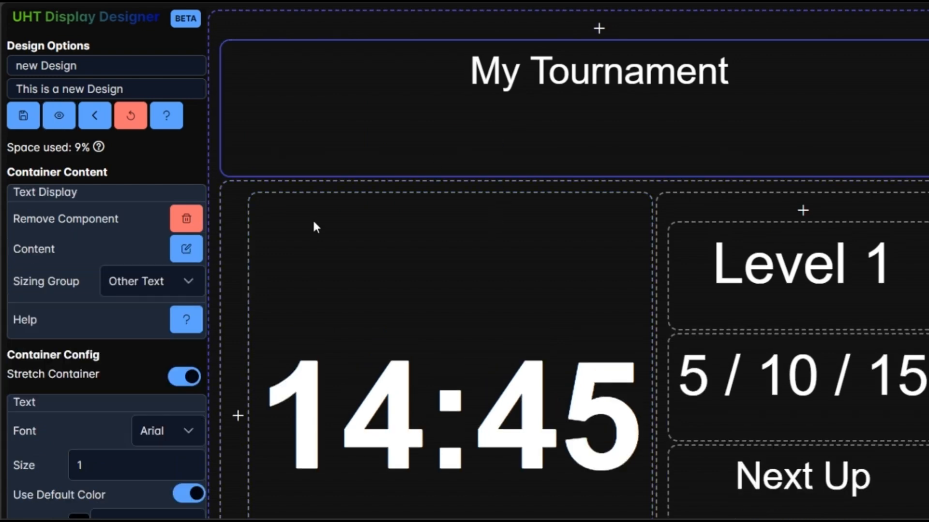
scroll(136, 300, "down", 1)
scroll(136, 296, "down", 2)
left_click(189, 325)
left_click(189, 324)
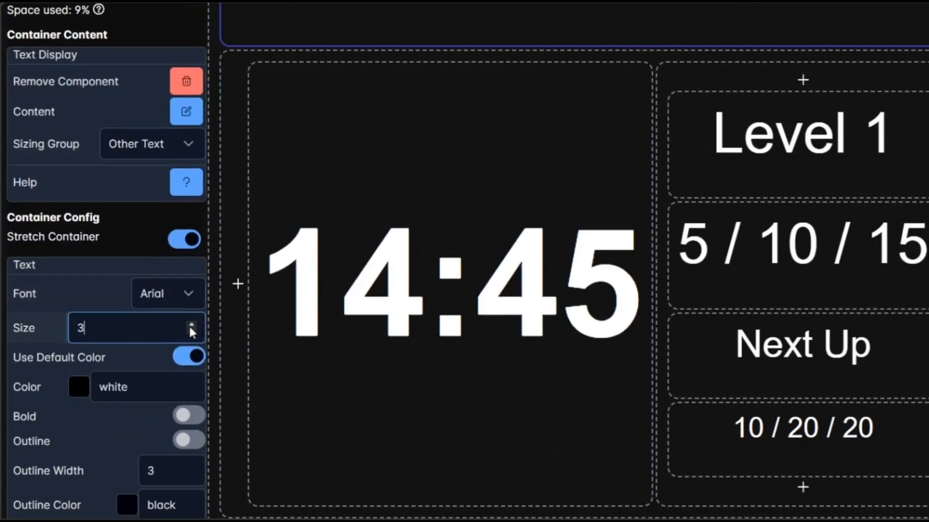
left_click(190, 325)
scroll(153, 312, "up", 1)
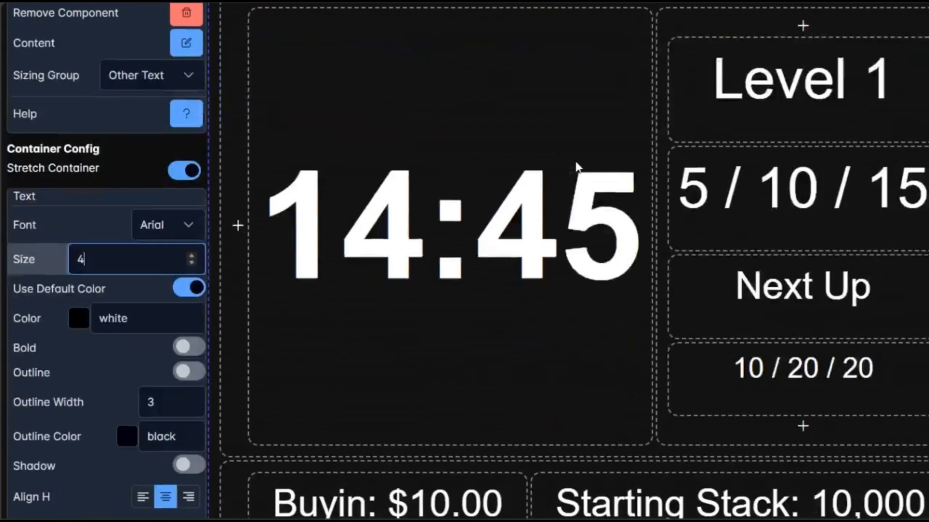
- Set the text size of the level display to -1
left_click(763, 114)
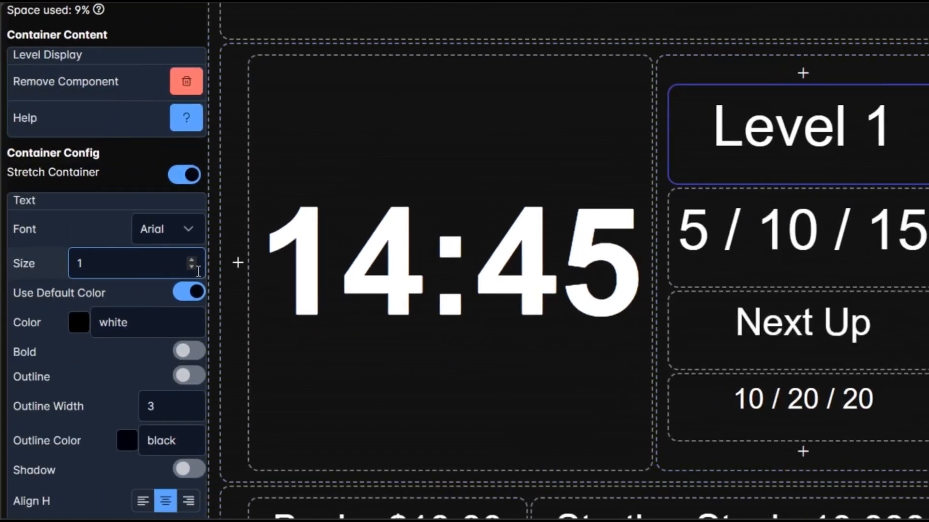
left_click(191, 266)
left_click(192, 266)
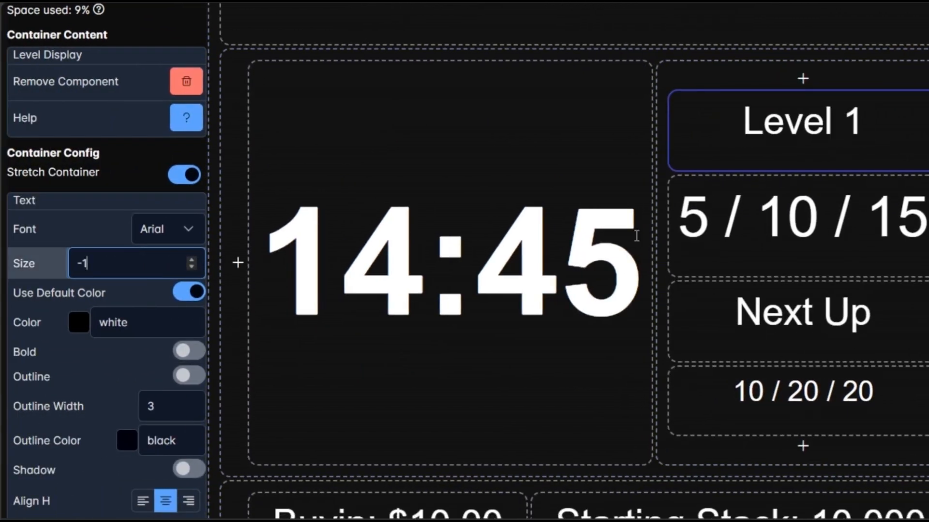
- Set the current blinds display to text size 3 and make it bold
left_click(779, 234)
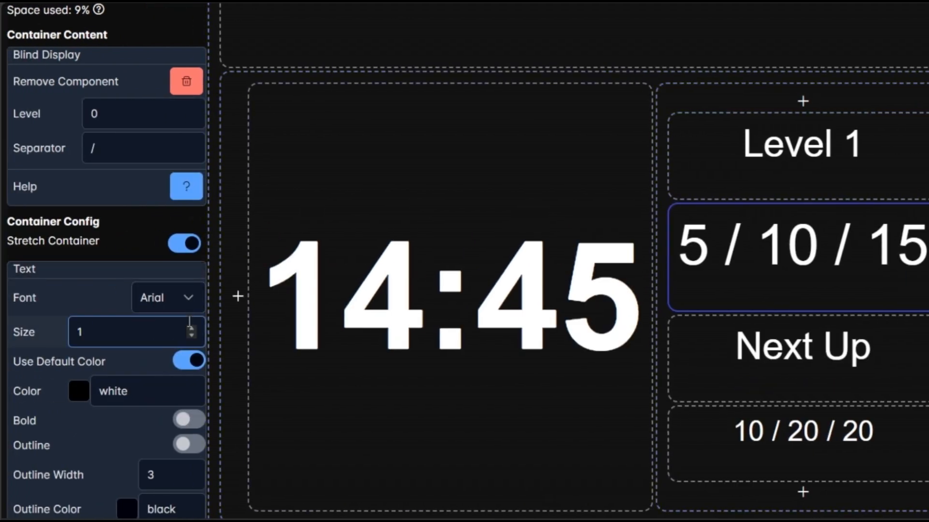
left_click(192, 329)
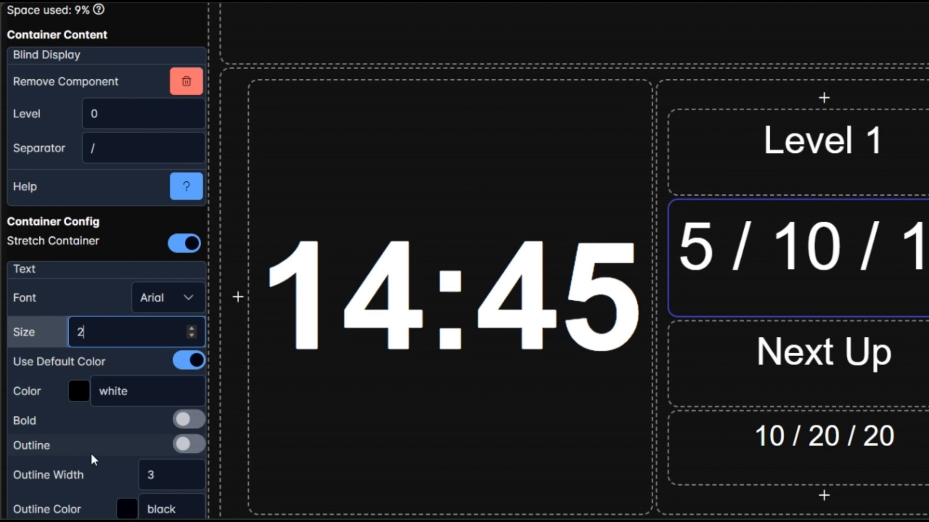
left_click(183, 421)
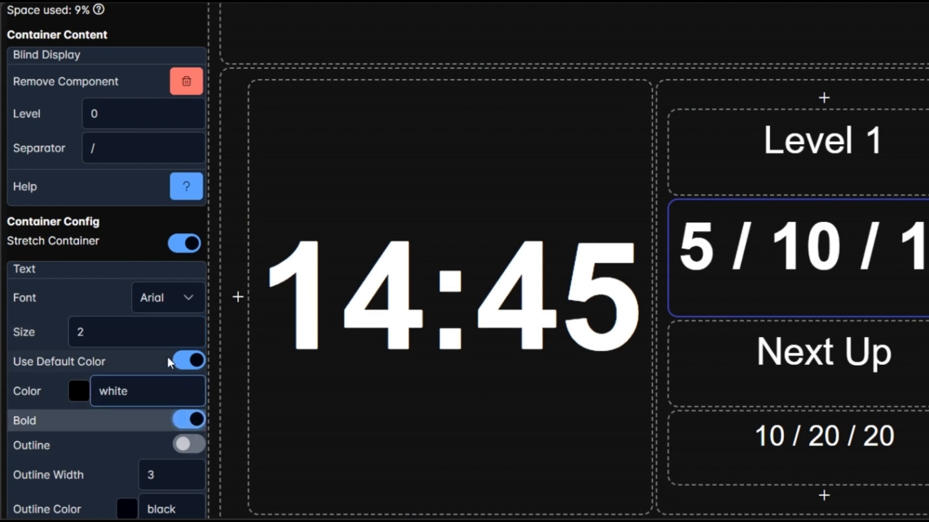
left_click(192, 329)
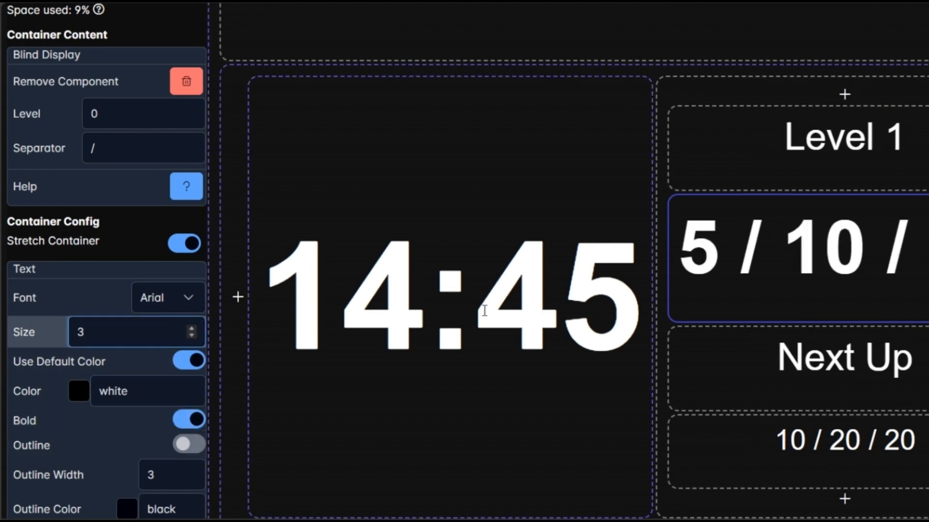
- Set the text size of the "Next Up" label to -1
left_click(648, 378)
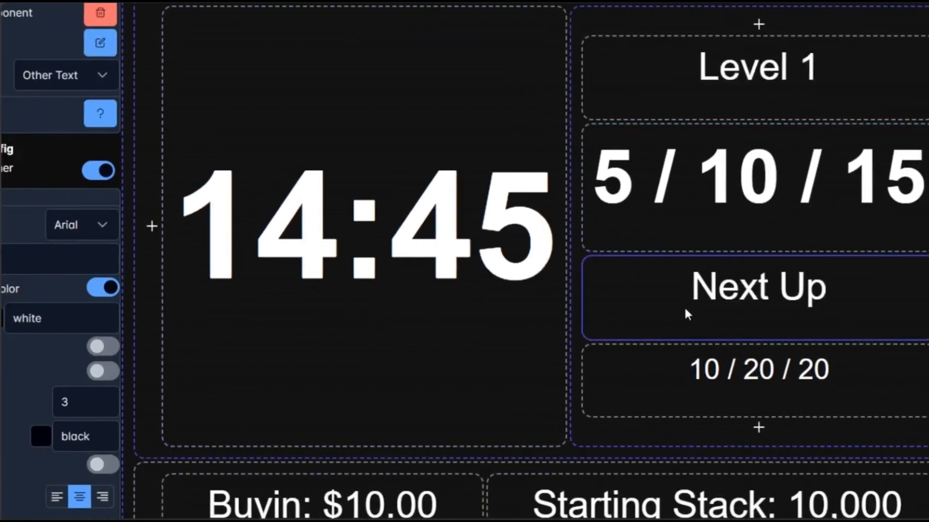
left_click(190, 264)
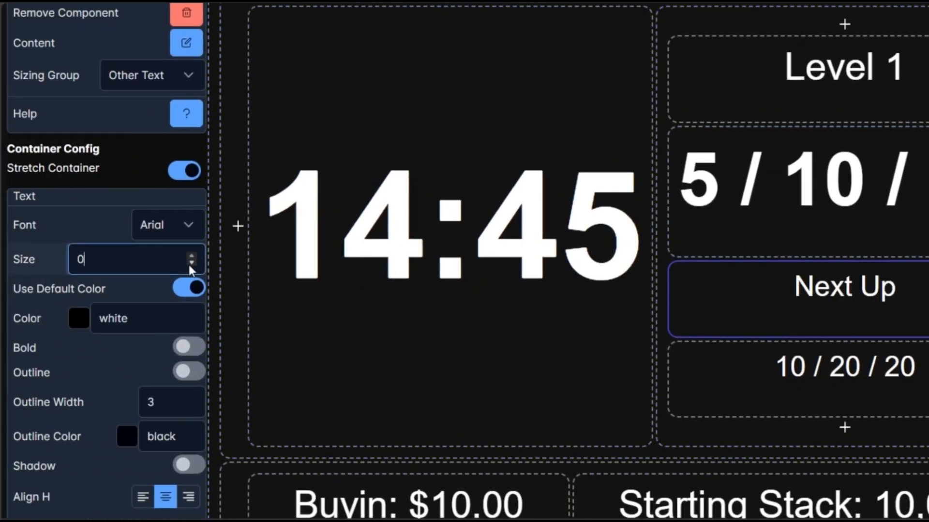
left_click(191, 263)
- Set the text size of both the Buyin and the Starting Stack texts to 0
left_click(789, 363)
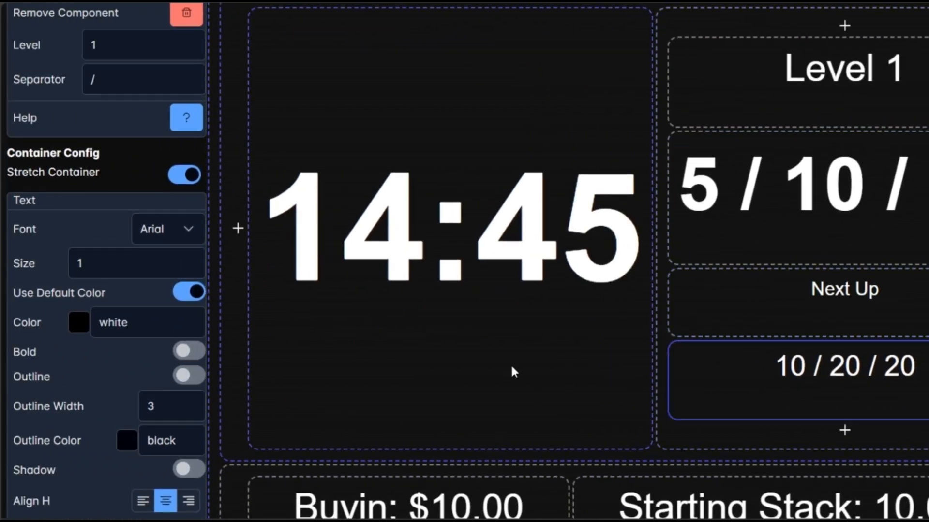
scroll(511, 368, "down", 3)
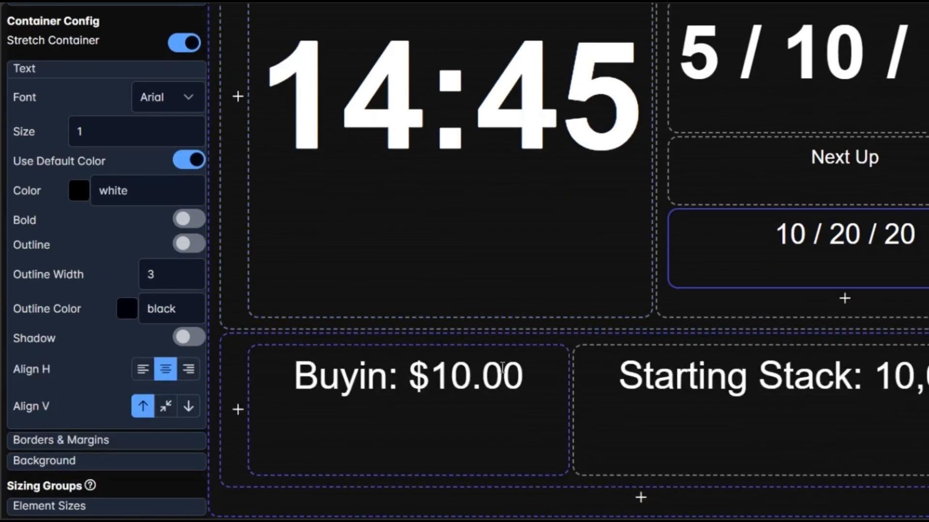
left_click(408, 382)
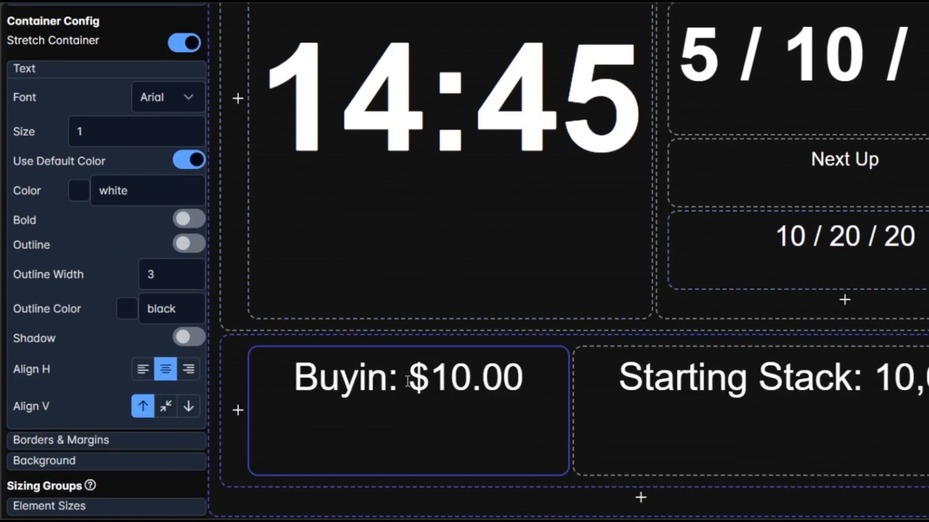
left_click(192, 136)
left_click(626, 376)
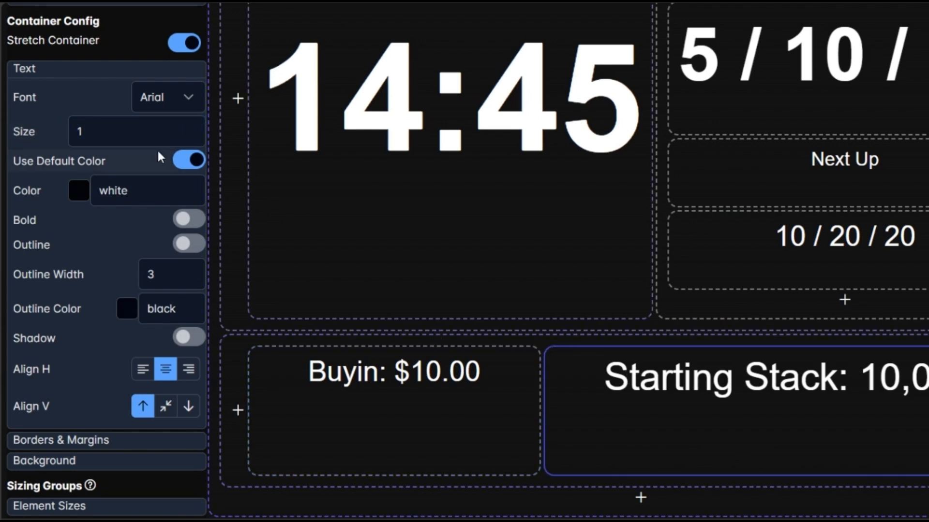
left_click(191, 136)
- Preview the resized tournament display in full view and return to the designer
scroll(408, 353, "up", 7)
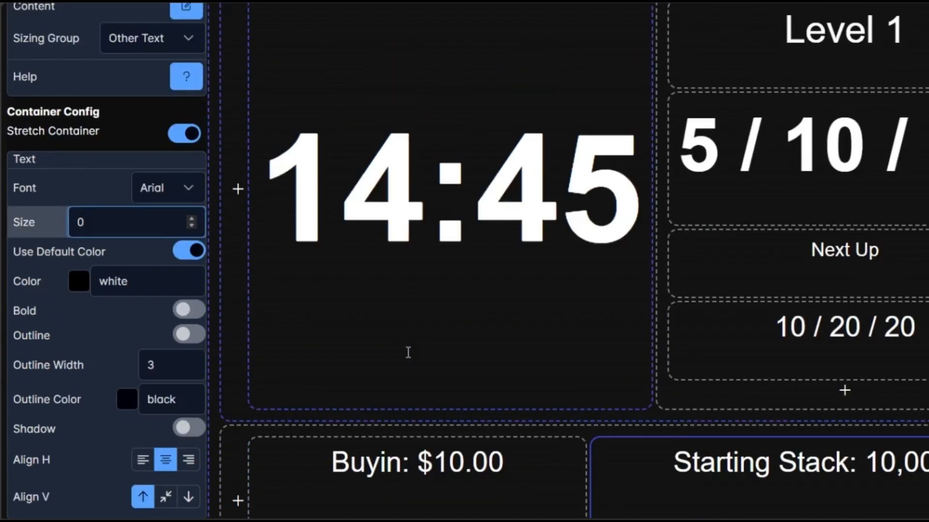
left_click(58, 116)
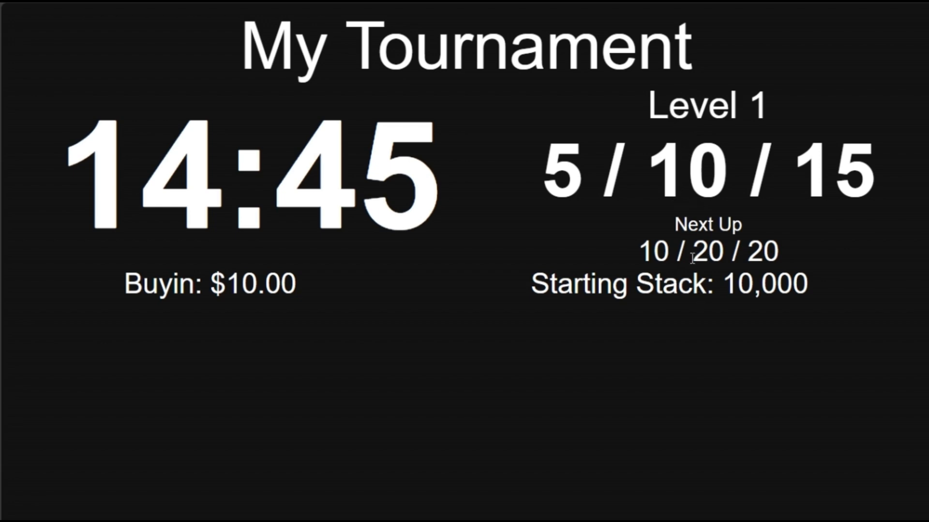
key("Escape")
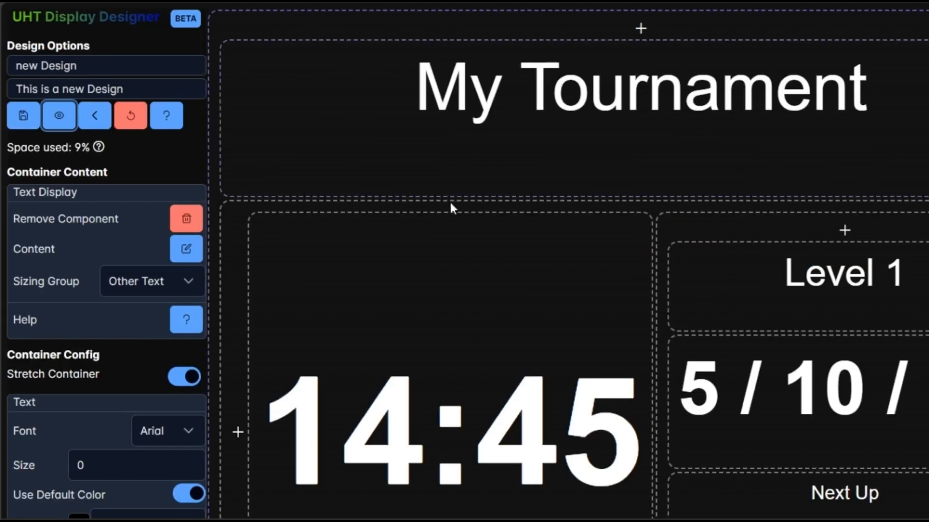
- Collapse the text settings of the Starting Stack container and expand its border and margin settings
scroll(450, 208, "down", 5)
left_click(88, 264)
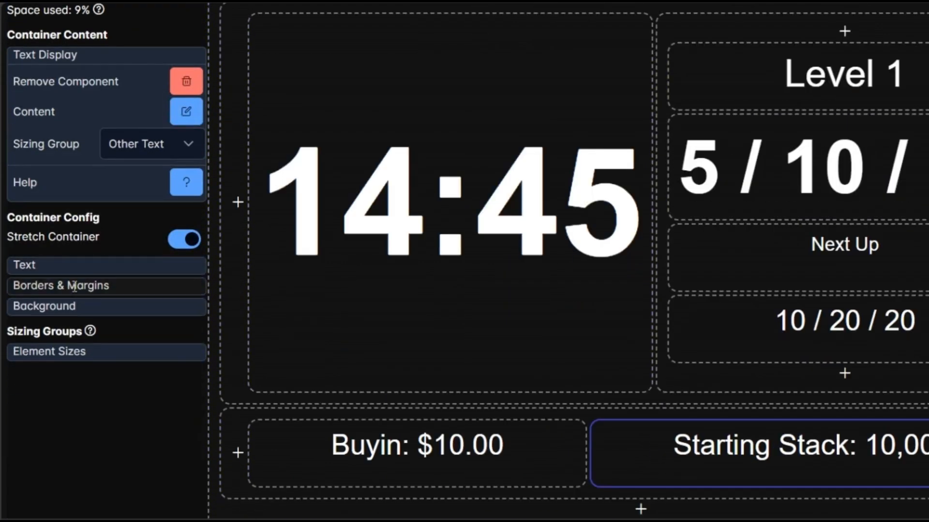
left_click(68, 291)
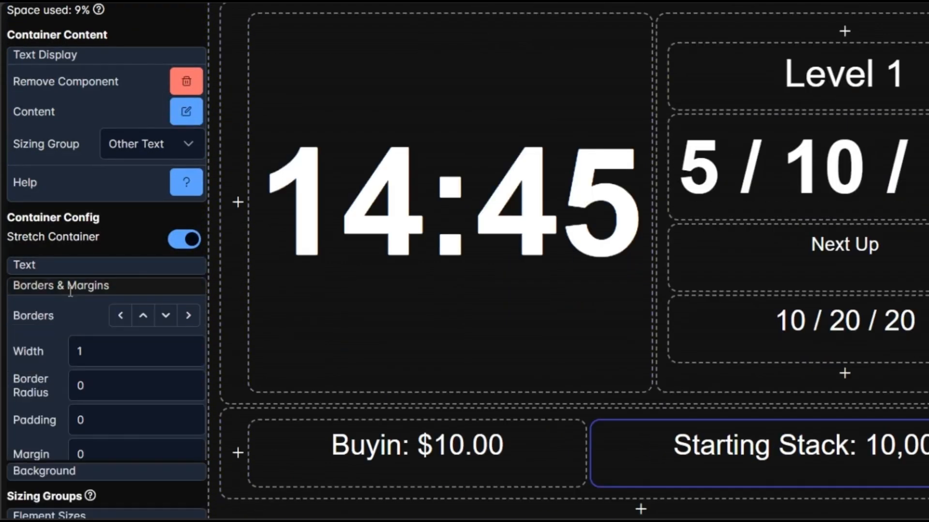
scroll(70, 290, "down", 1)
left_click(79, 323)
type("1")
scroll(450, 290, "up", 3)
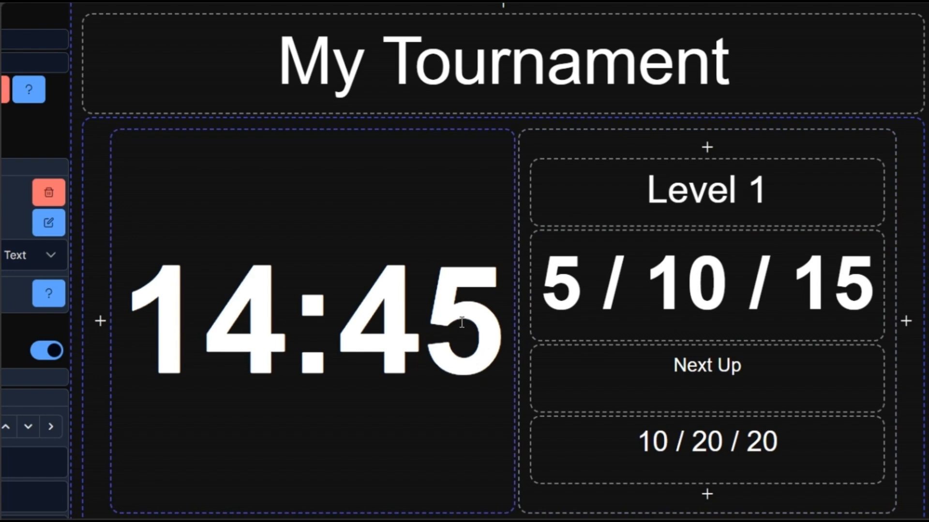
- Set the margin of the row container holding Buyin and Starting Stack to 25
scroll(462, 322, "down", 2)
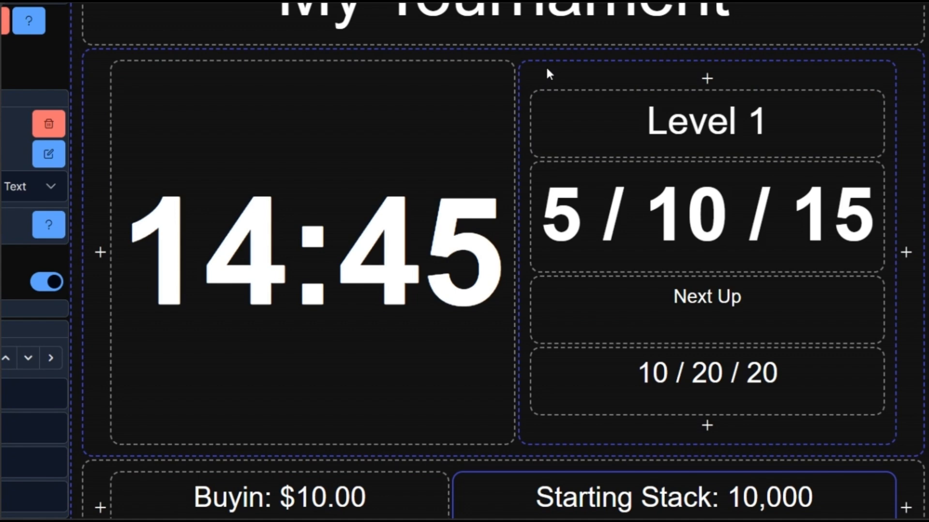
scroll(603, 339, "down", 2)
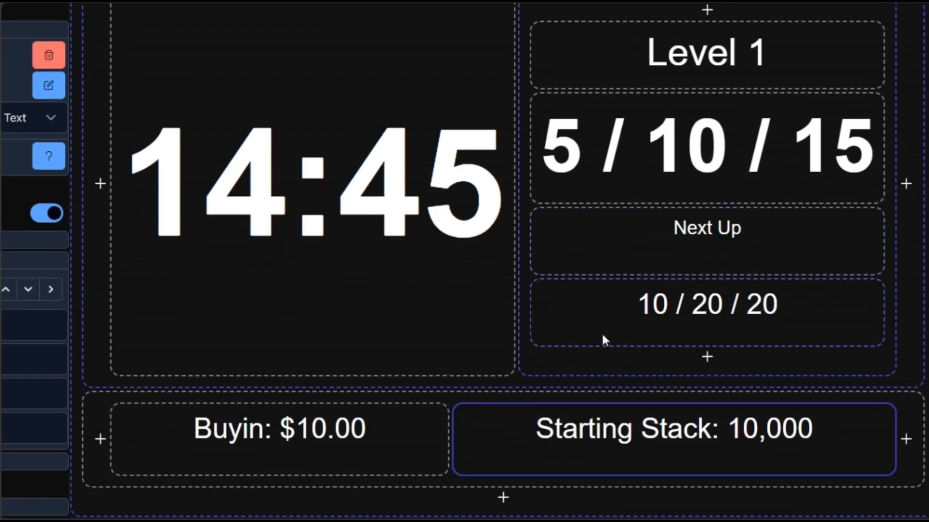
left_click(100, 391)
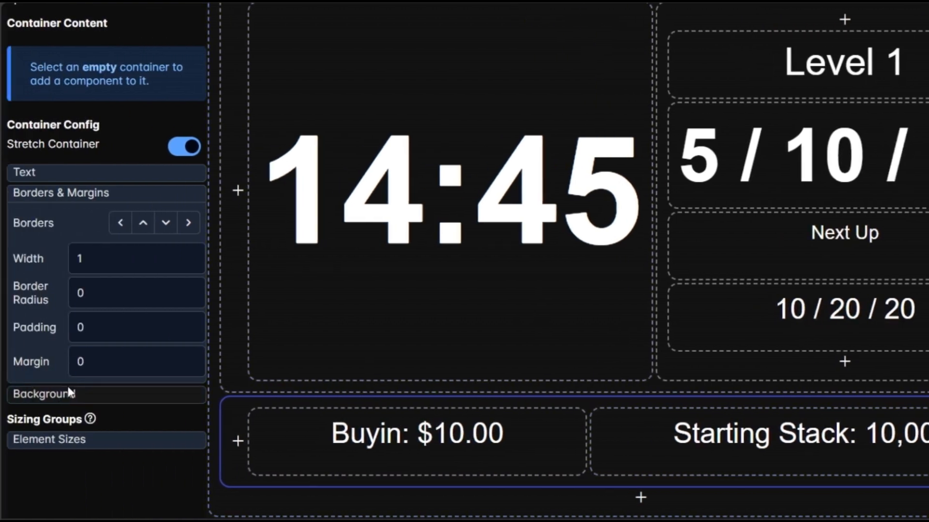
left_click(97, 363)
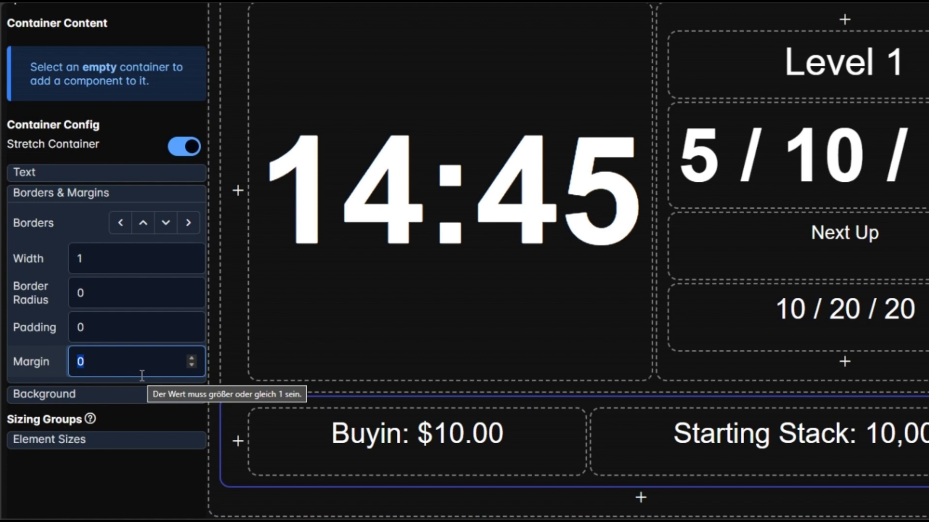
type("25")
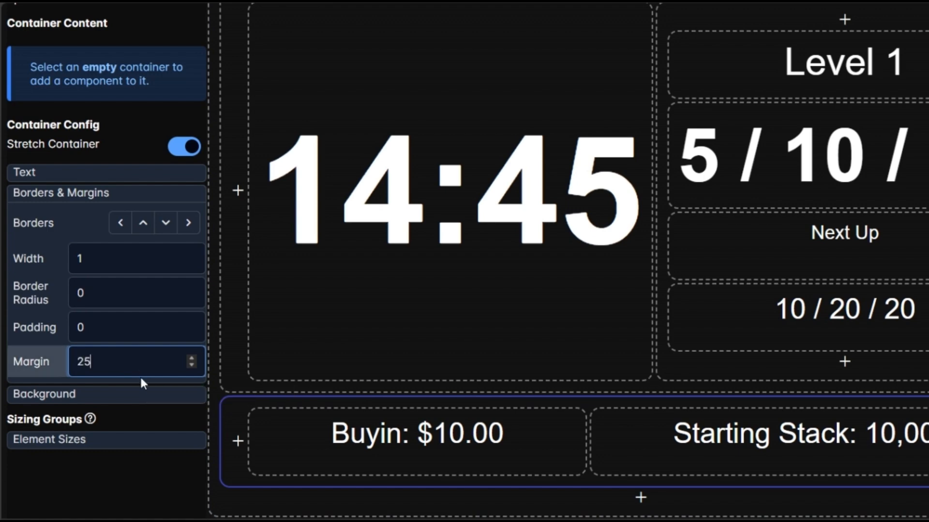
left_click(215, 387)
- Preview the display to check the spacing above the Buyin and Starting Stack row, and return to the designer
scroll(404, 408, "up", 3)
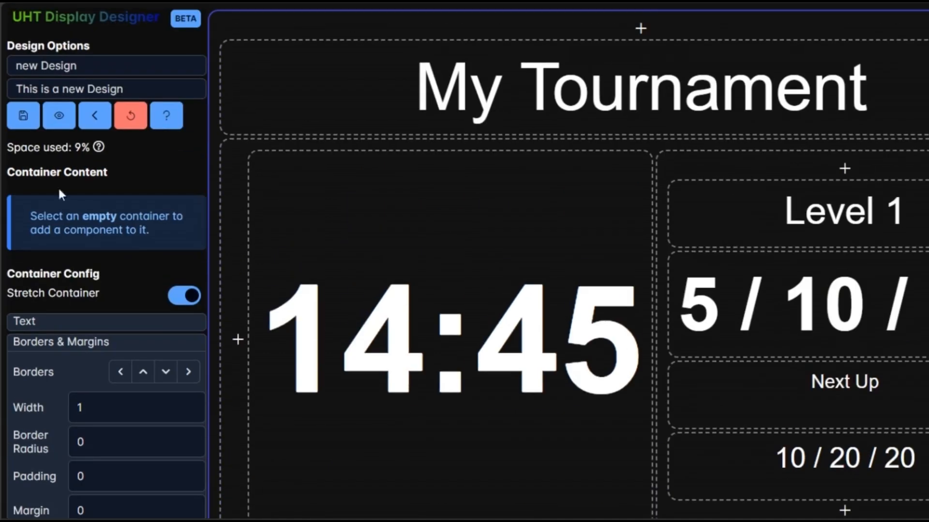
left_click(59, 116)
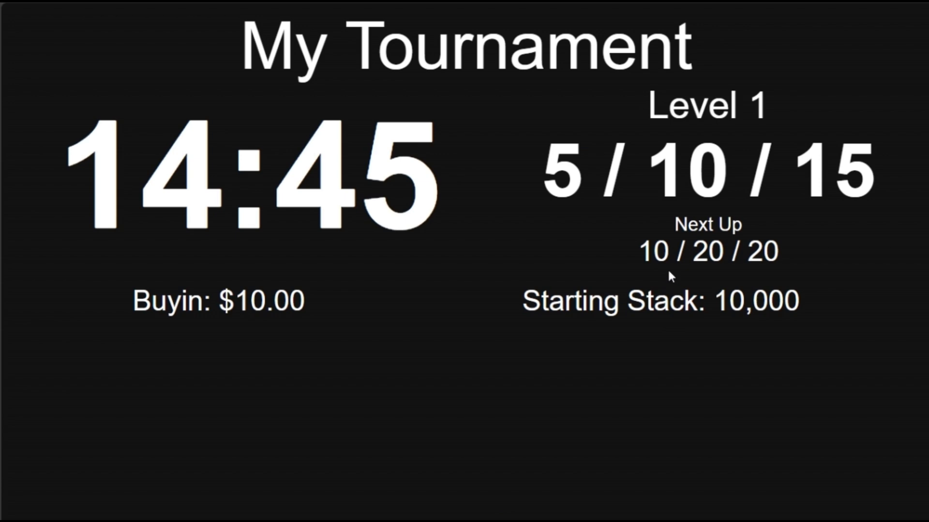
key("Escape")
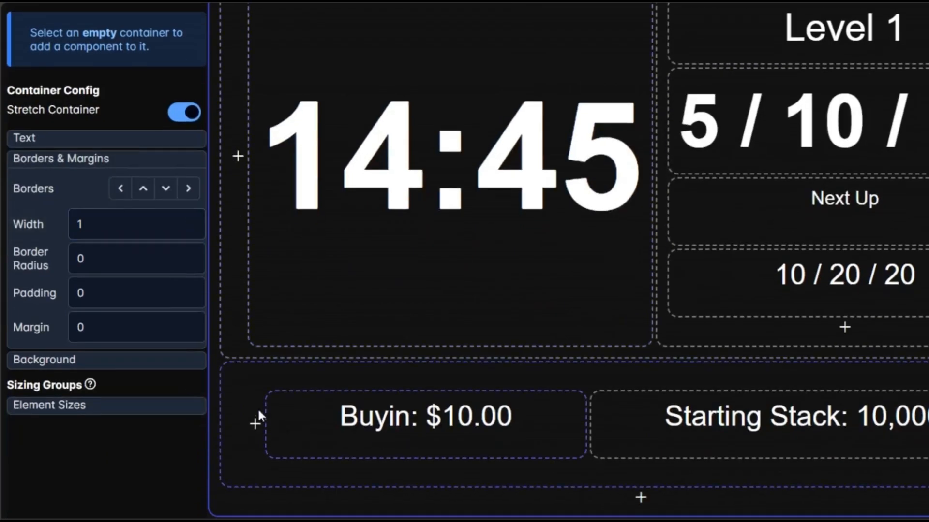
- Set the margin of the Buyin and Starting Stack row to 50 and check it in the preview
left_click(257, 407)
left_click(69, 329)
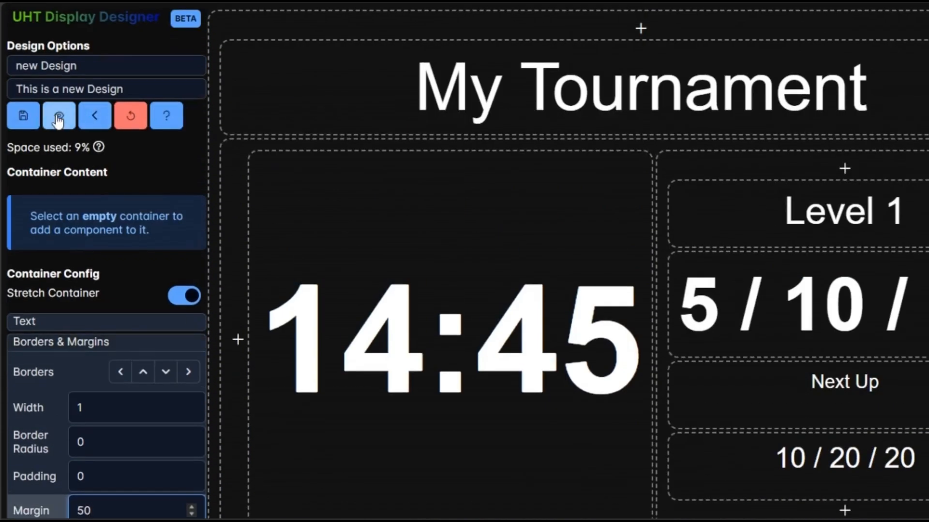
left_click(58, 116)
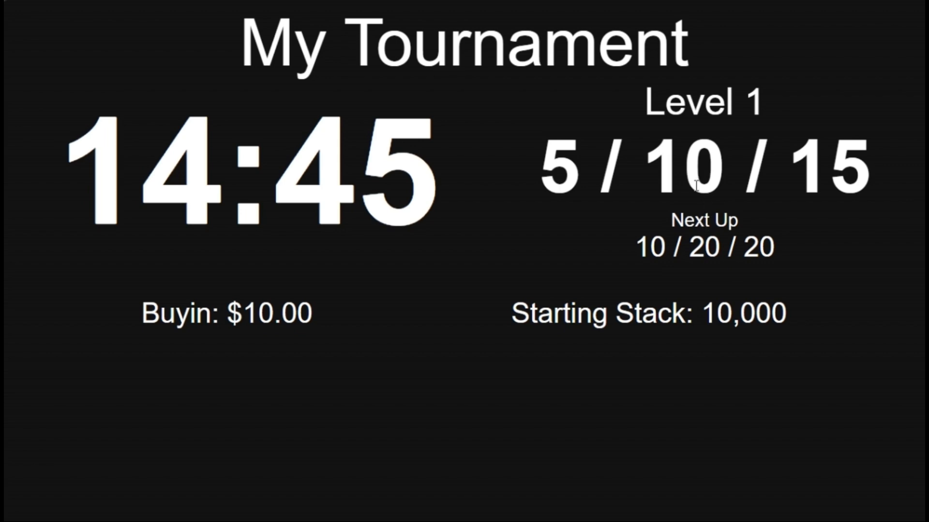
key("Escape")
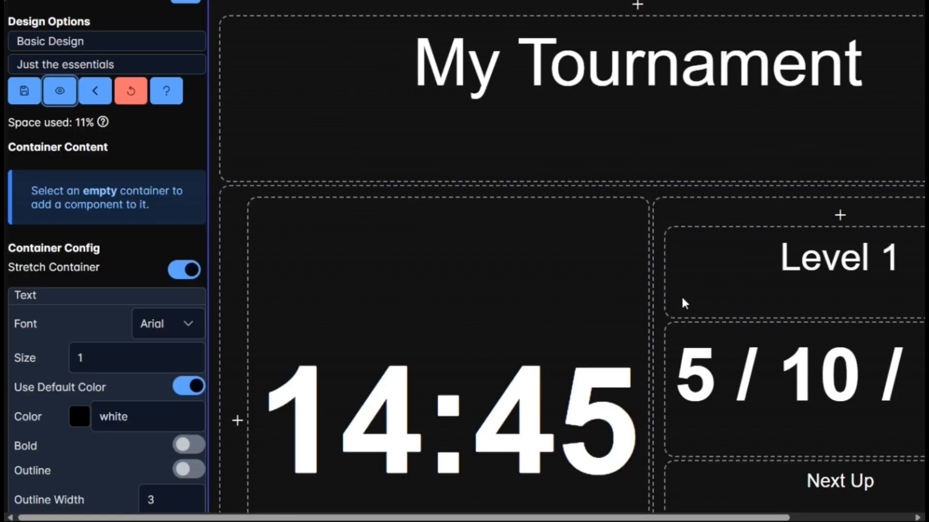
- Set the margin of the Next Up text container to 30
scroll(683, 296, "down", 3)
left_click(832, 299)
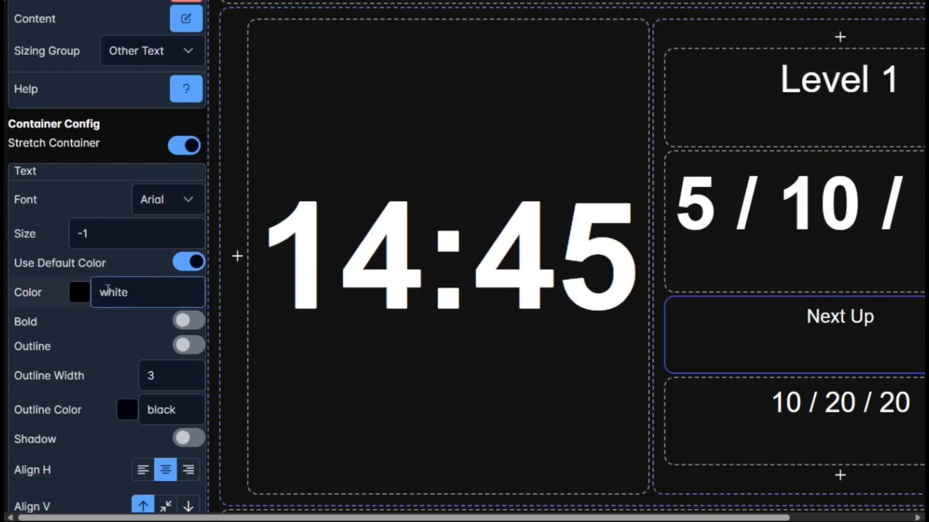
scroll(106, 288, "down", 5)
left_click(94, 427)
left_click_drag(95, 427, 73, 427)
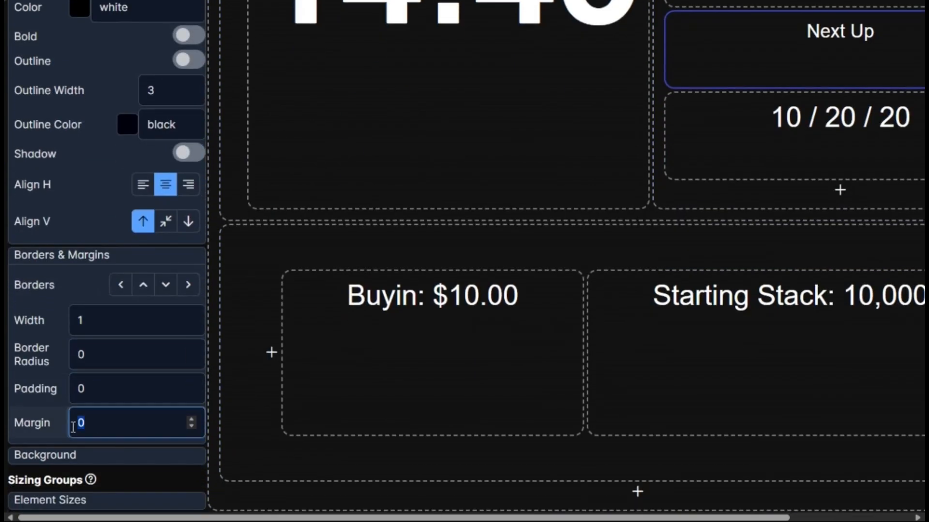
type("30")
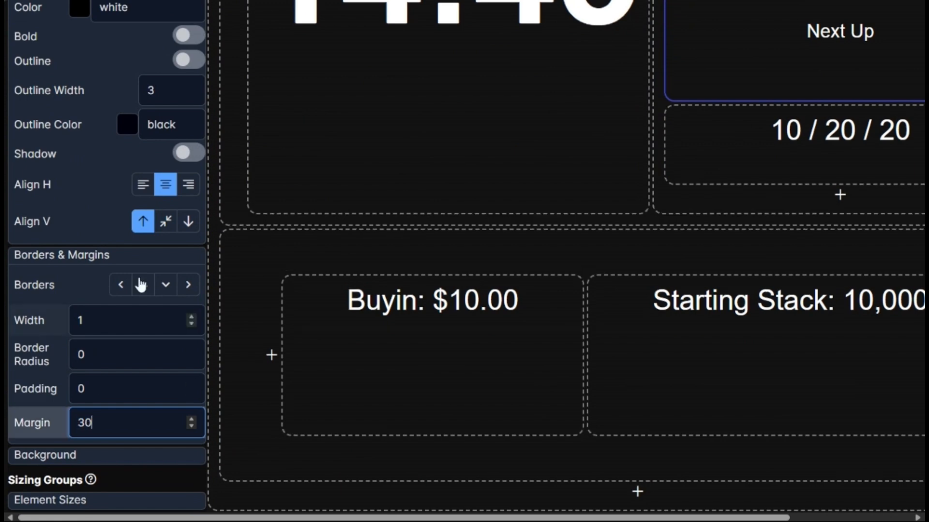
- Align the Next Up text vertically to the bottom of its container
scroll(92, 259, "up", 2)
scroll(91, 263, "down", 1)
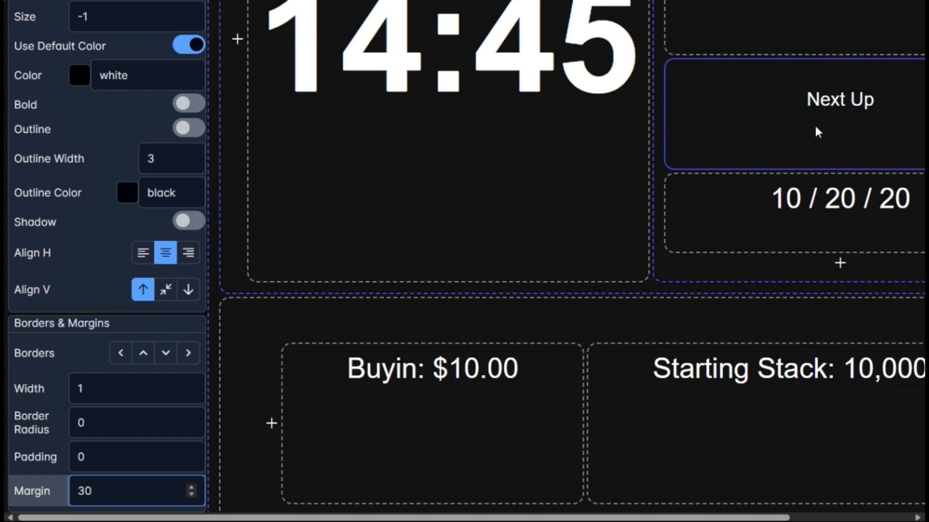
left_click(189, 291)
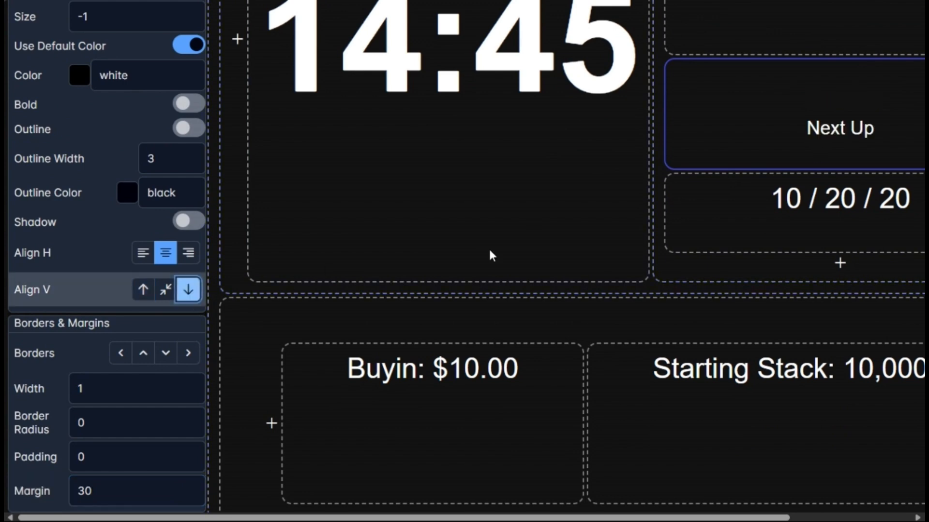
- Select the container with the upcoming blinds, preview the display to check the Next Up spacing, and return to the designer
left_click(793, 198)
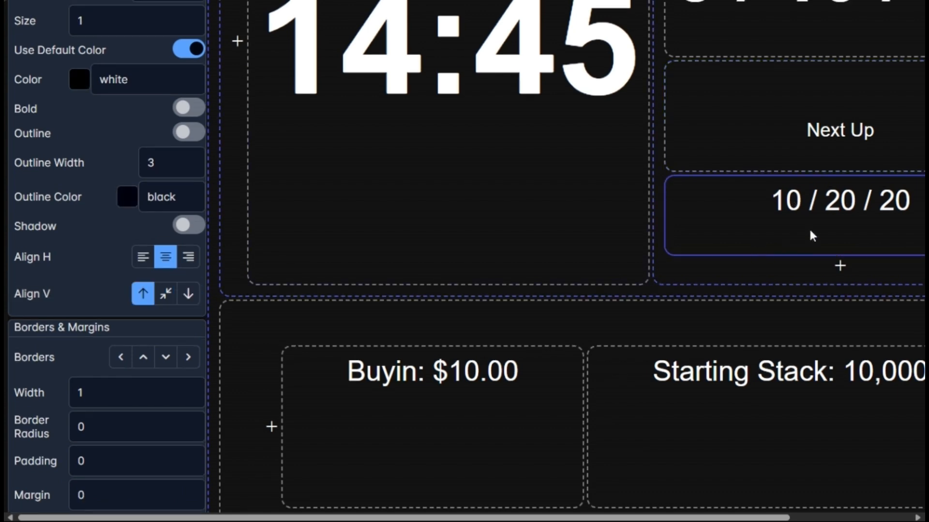
scroll(813, 237, "up", 10)
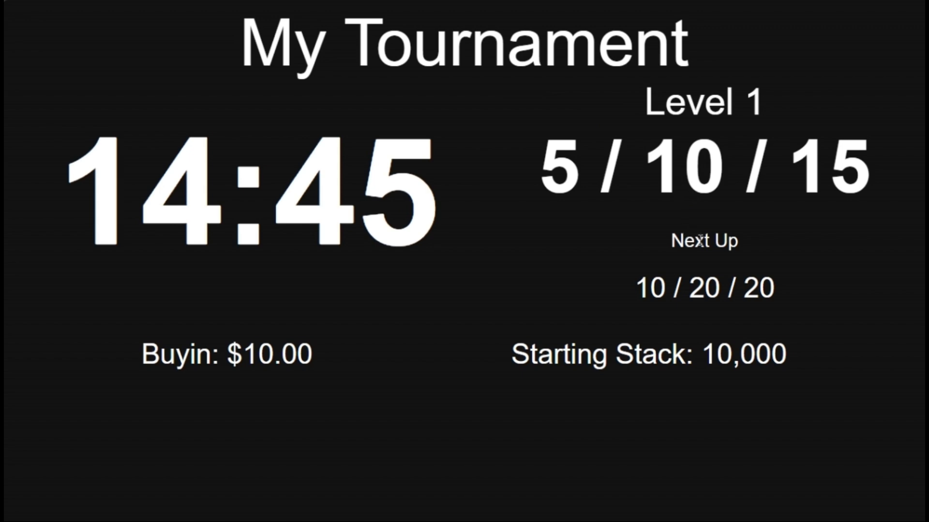
key("Escape")
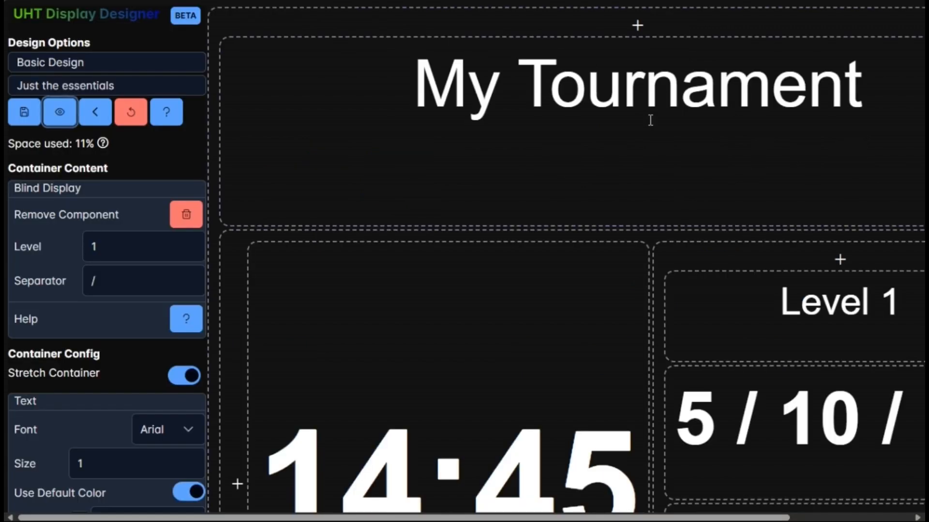
- Set the margin of the My Tournament title container to 20
scroll(652, 256, "down", 3)
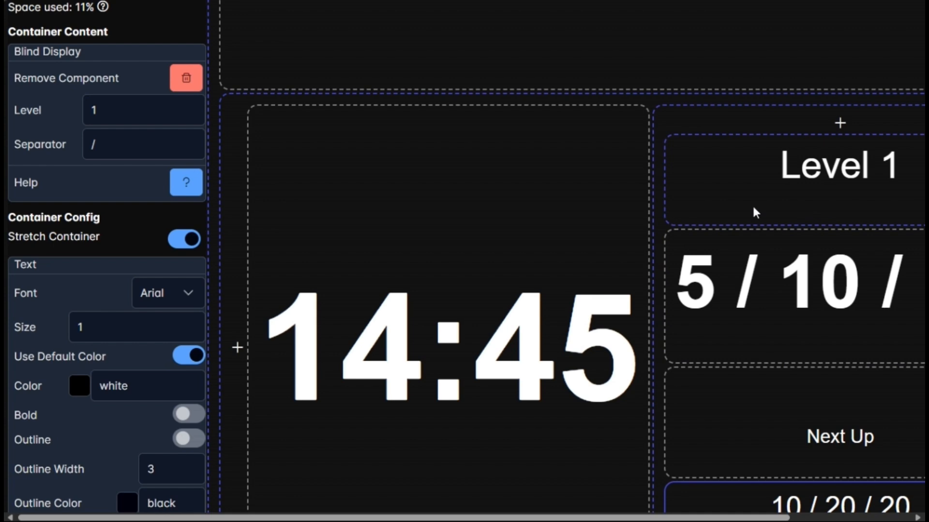
scroll(753, 204, "down", 3)
scroll(753, 205, "up", 6)
left_click(579, 72)
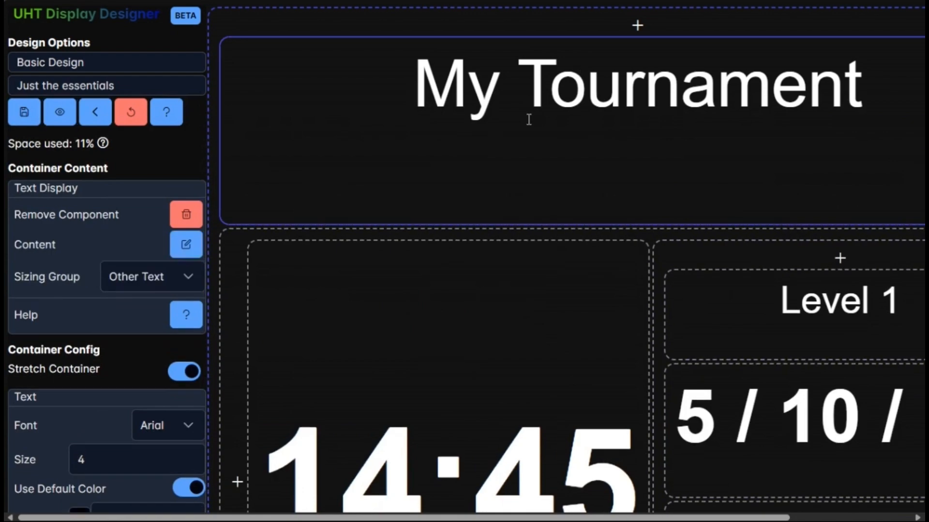
scroll(522, 110, "down", 5)
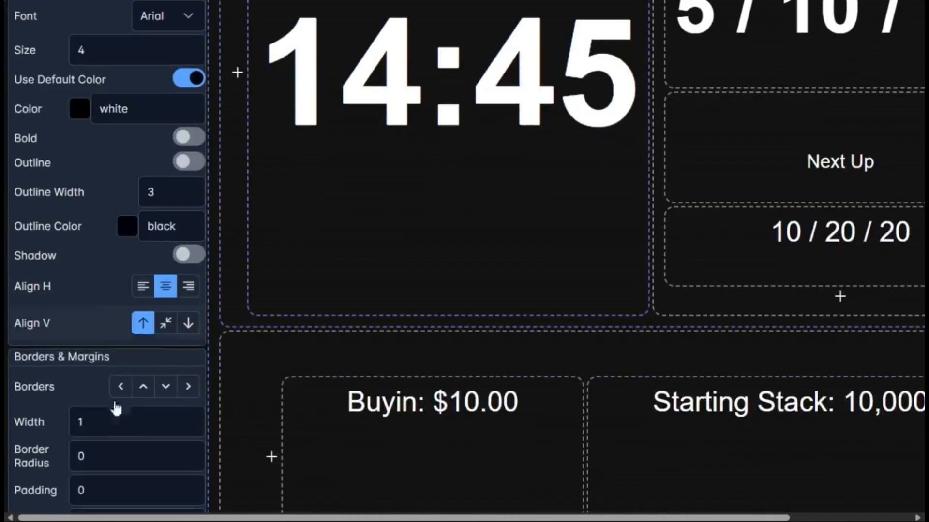
scroll(116, 407, "down", 2)
left_click_drag(105, 419, 25, 424)
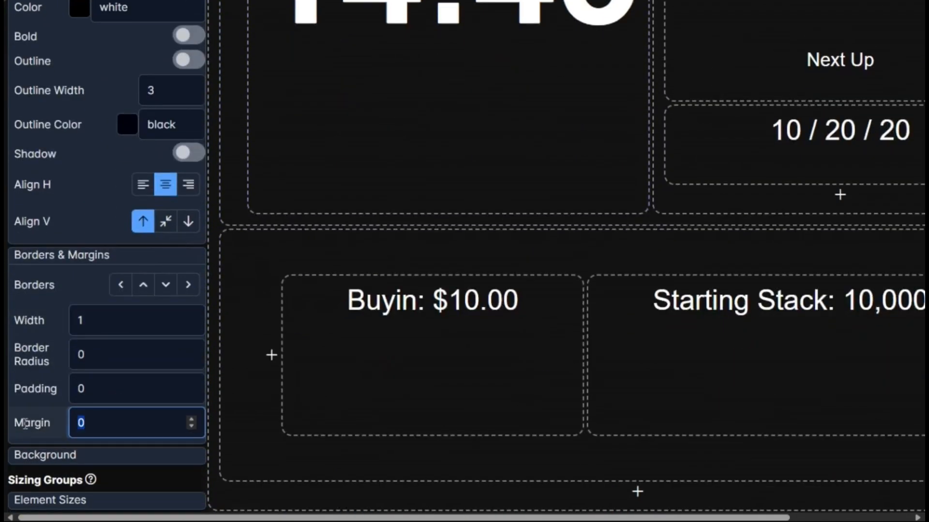
type("20")
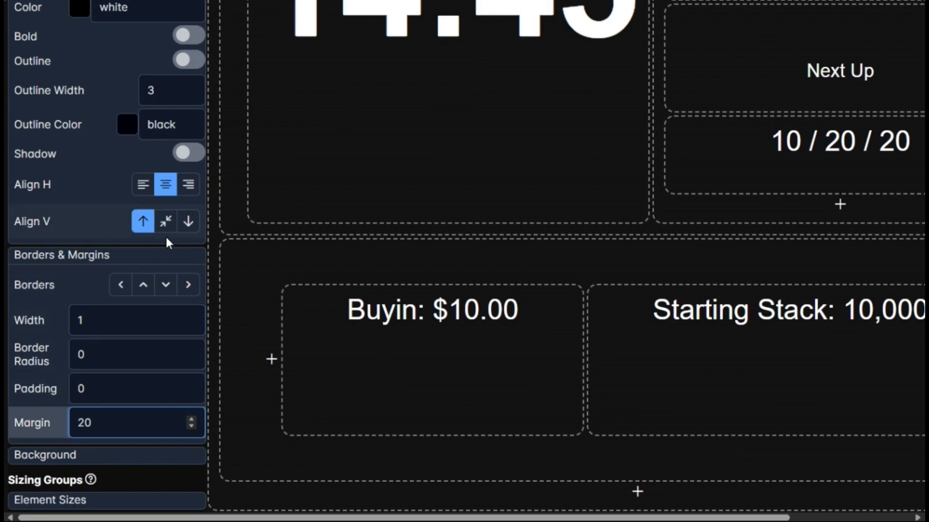
- Align the My Tournament title vertically to the bottom of its container and check it in the preview
scroll(510, 96, "down", 5)
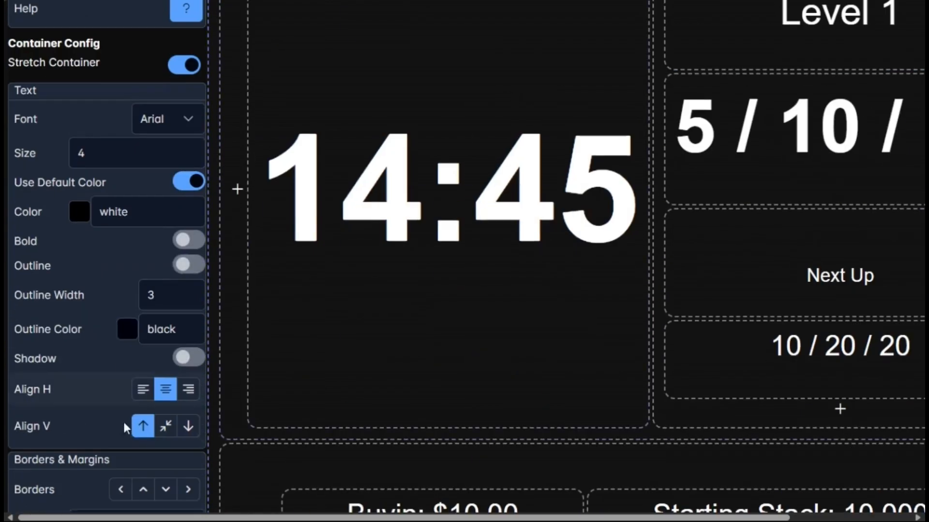
left_click(188, 426)
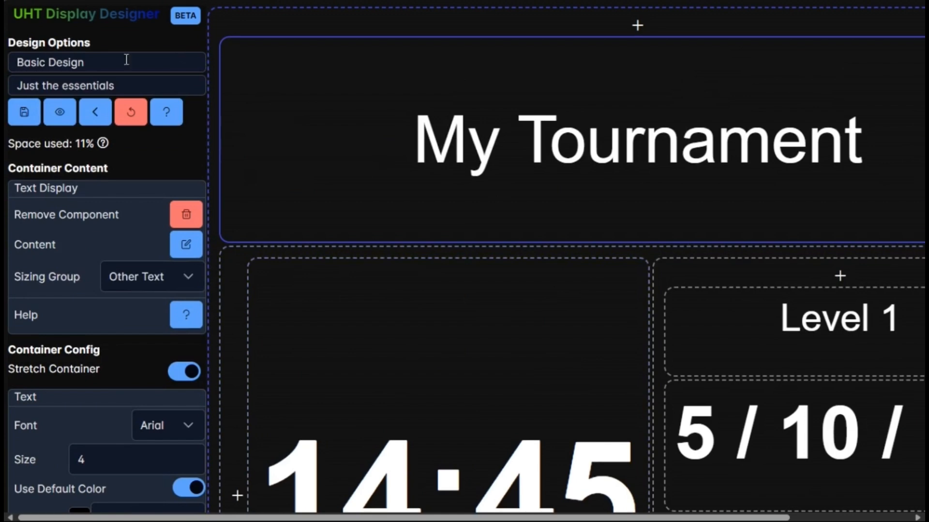
left_click(59, 112)
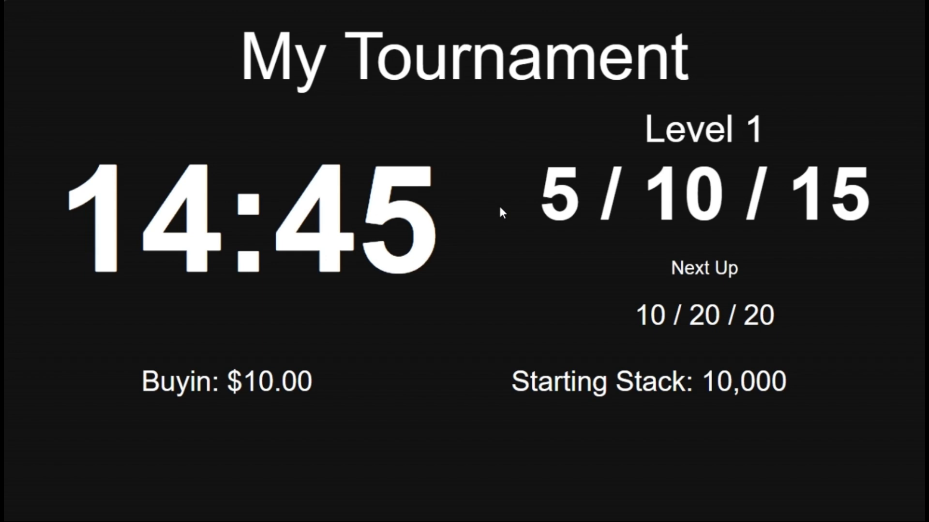
key("Escape")
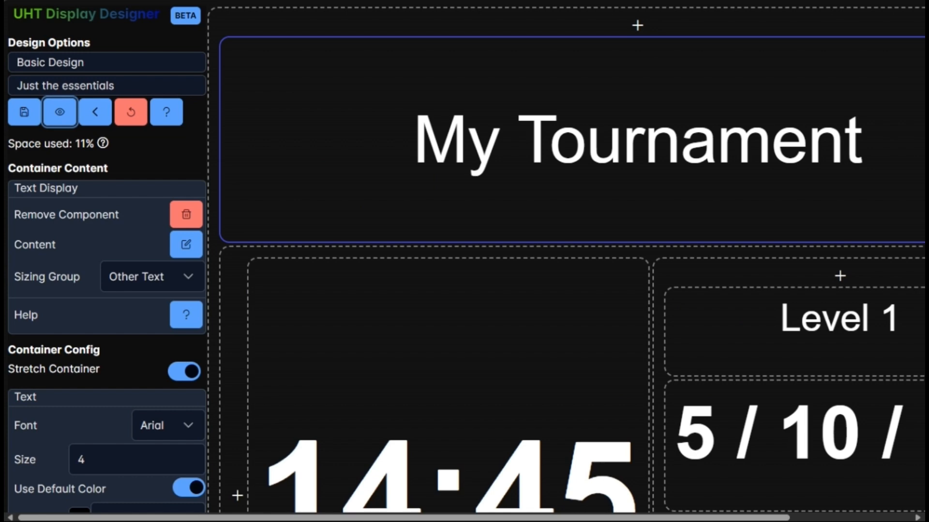
- Turn off the default color for the main timer and set its text color to orange #f5a60a
scroll(572, 219, "down", 4)
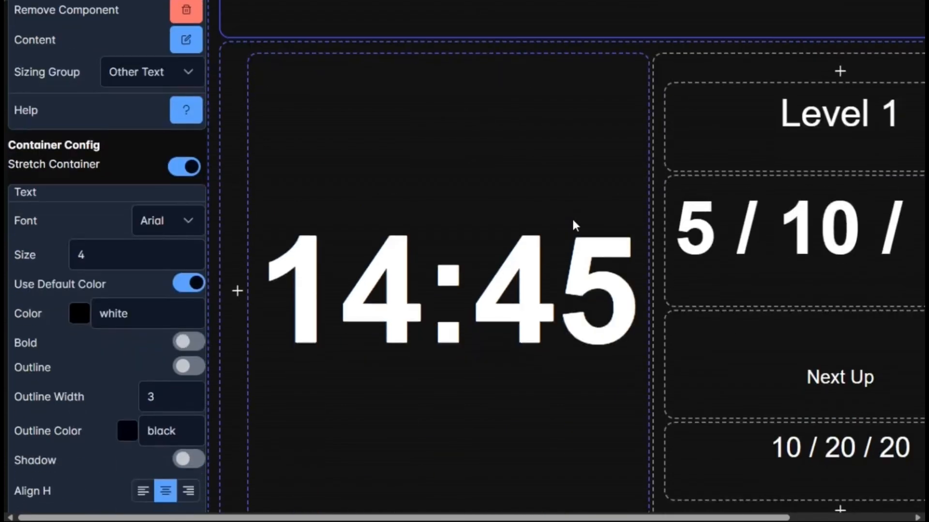
scroll(581, 286, "up", 1)
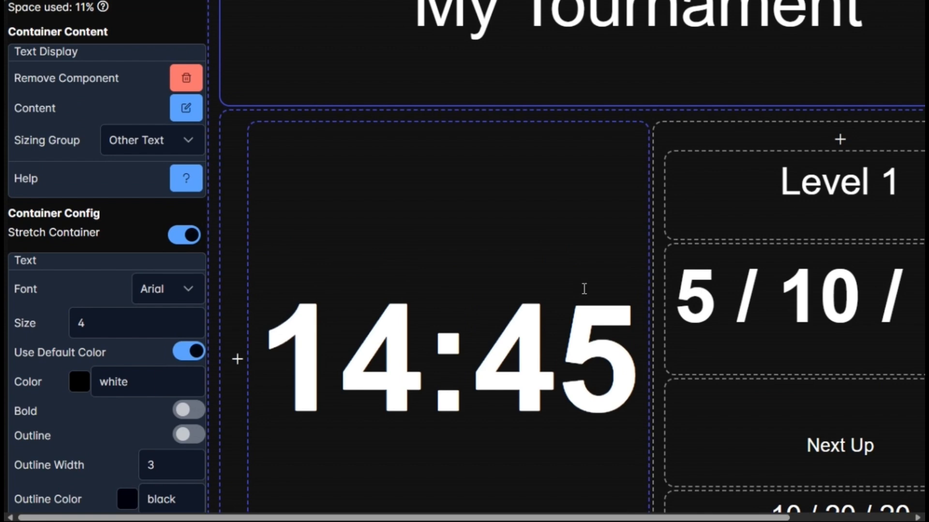
left_click(422, 346)
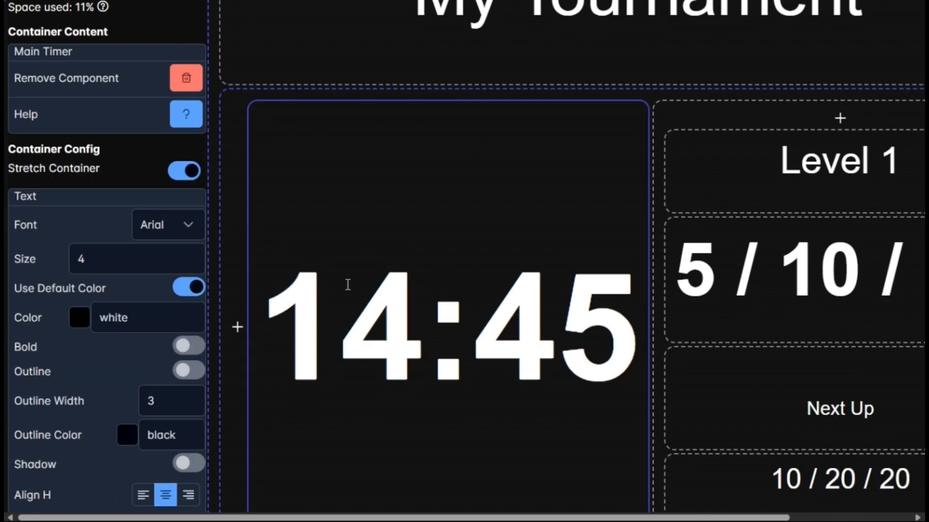
scroll(347, 283, "down", 2)
scroll(389, 259, "down", 1)
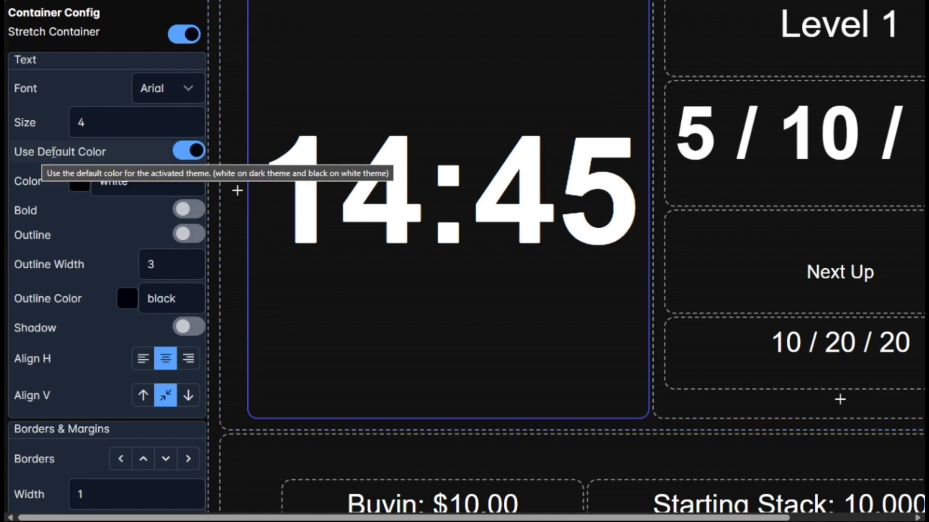
left_click(189, 152)
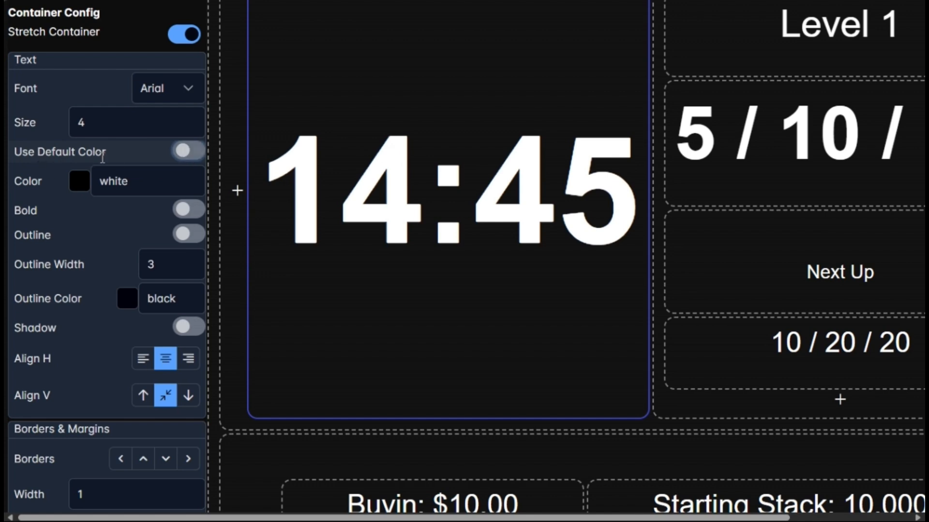
left_click(86, 182)
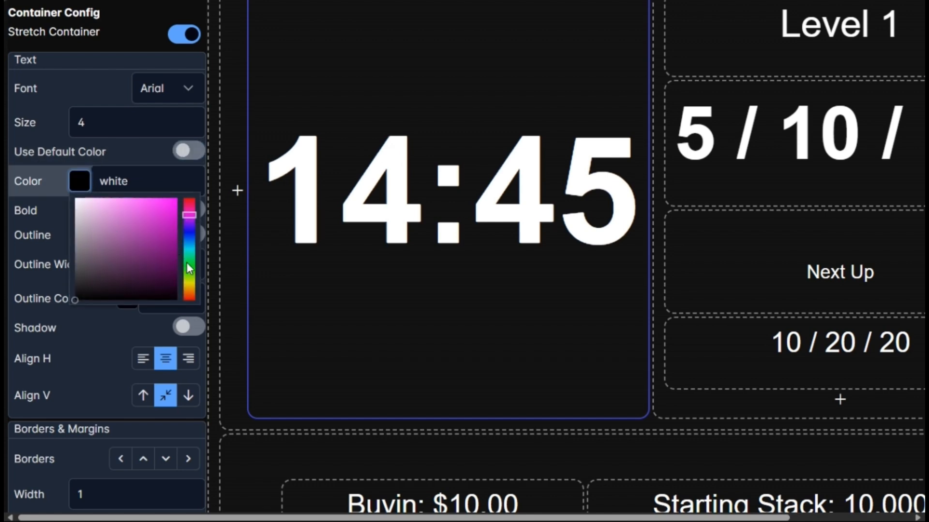
left_click_drag(190, 269, 190, 290)
left_click(175, 203)
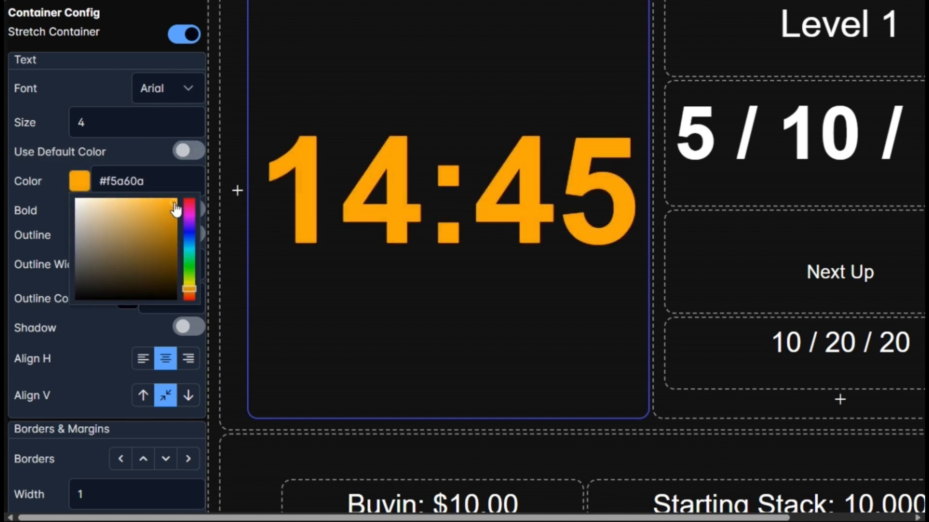
left_click(144, 158)
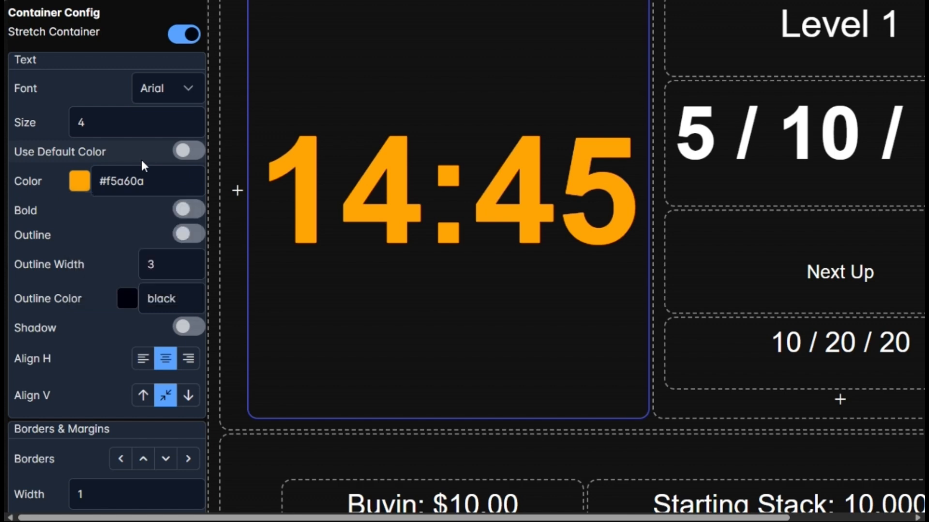
- Enable the outline on the main timer text and set the outline color to blue #3030db
left_click(188, 234)
left_click(128, 298)
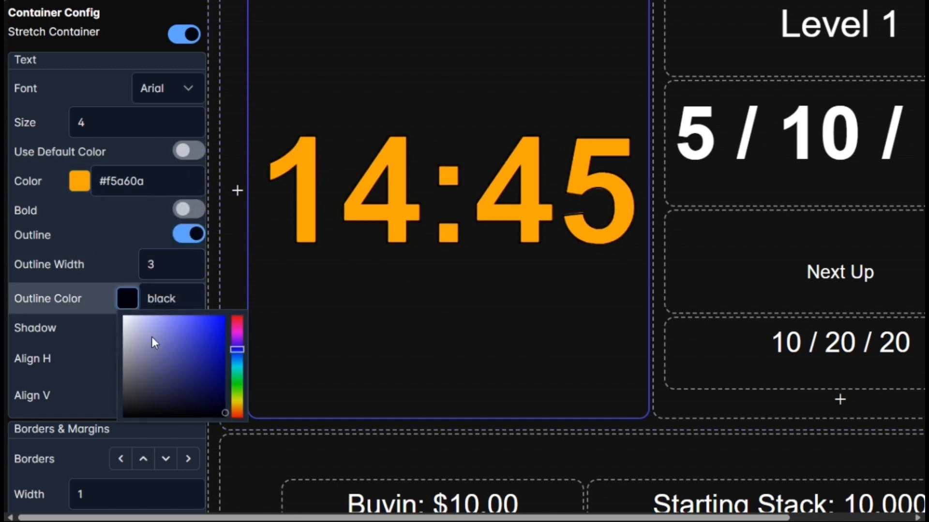
left_click_drag(129, 330, 204, 331)
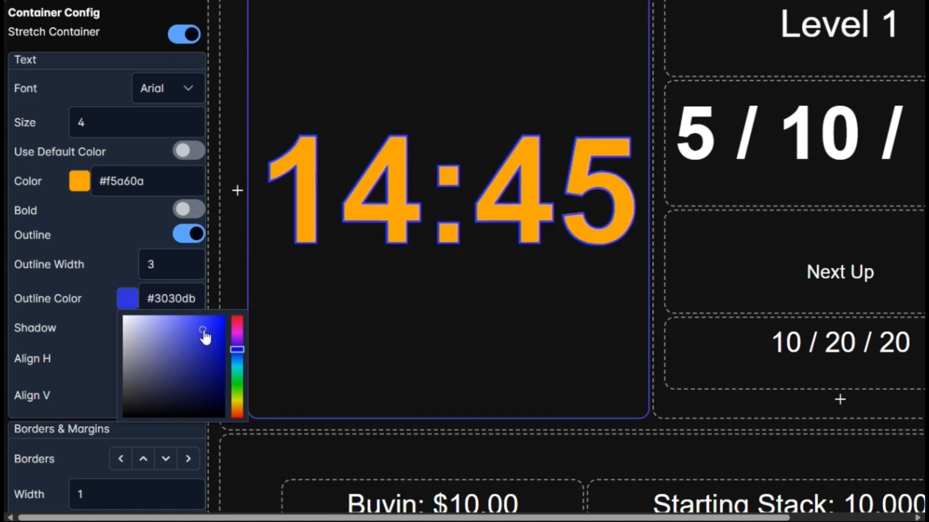
left_click(103, 259)
scroll(408, 261, "up", 3)
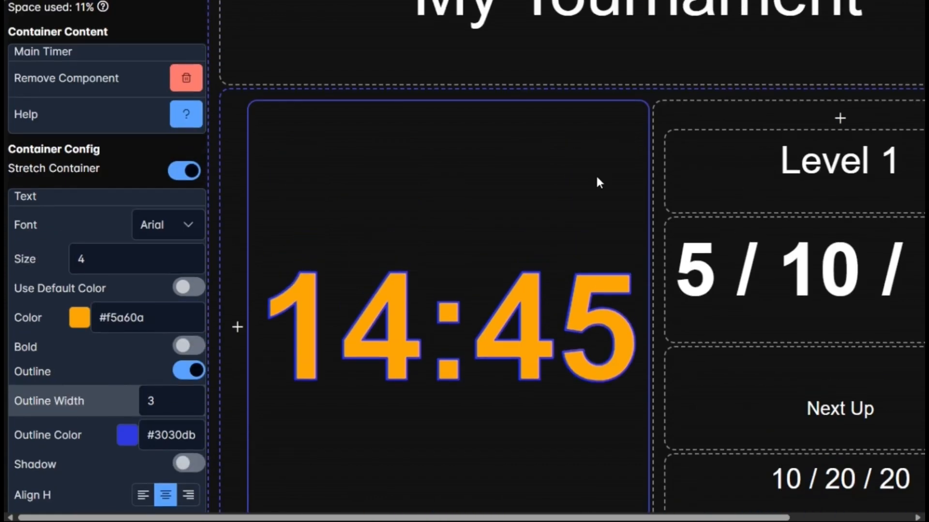
- Try the Copperplate font on the main timer
scroll(779, 367, "down", 4)
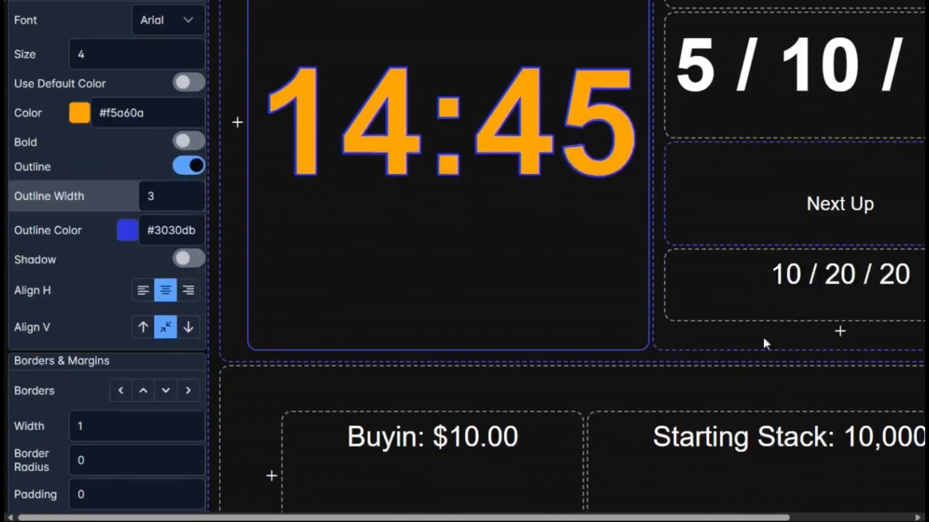
scroll(307, 162, "up", 3)
scroll(218, 121, "down", 1)
left_click(184, 92)
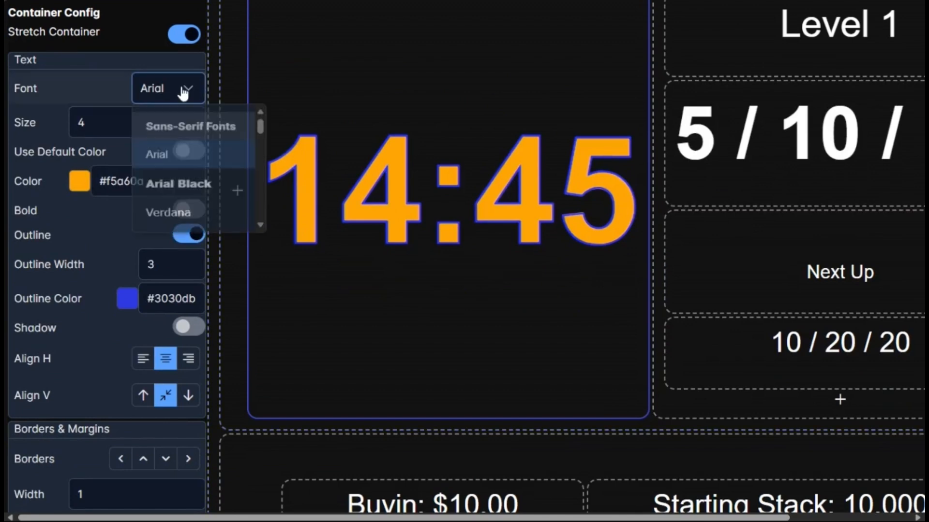
scroll(248, 183, "down", 6)
left_click_drag(258, 187, 260, 218)
left_click(183, 160)
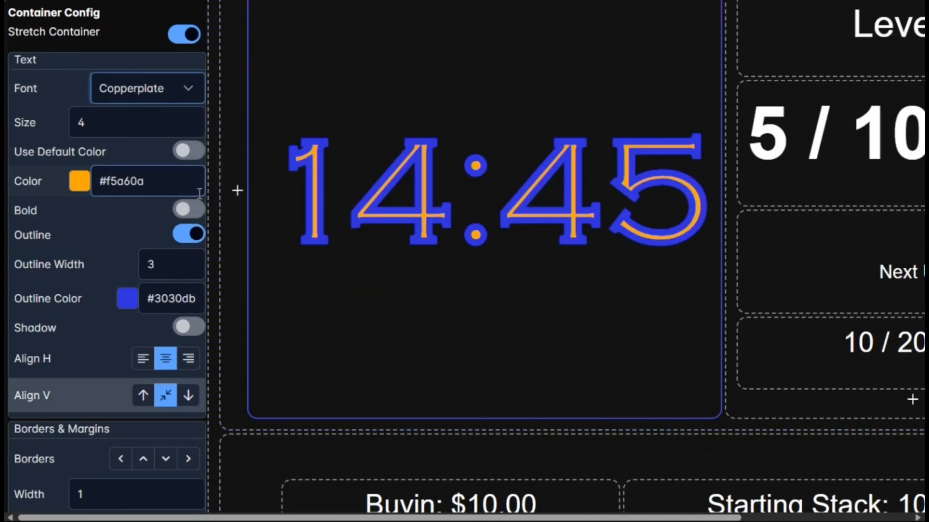
- Set the main timer's font to Lucida Console from the monospace fonts
left_click(188, 89)
scroll(181, 176, "up", 1)
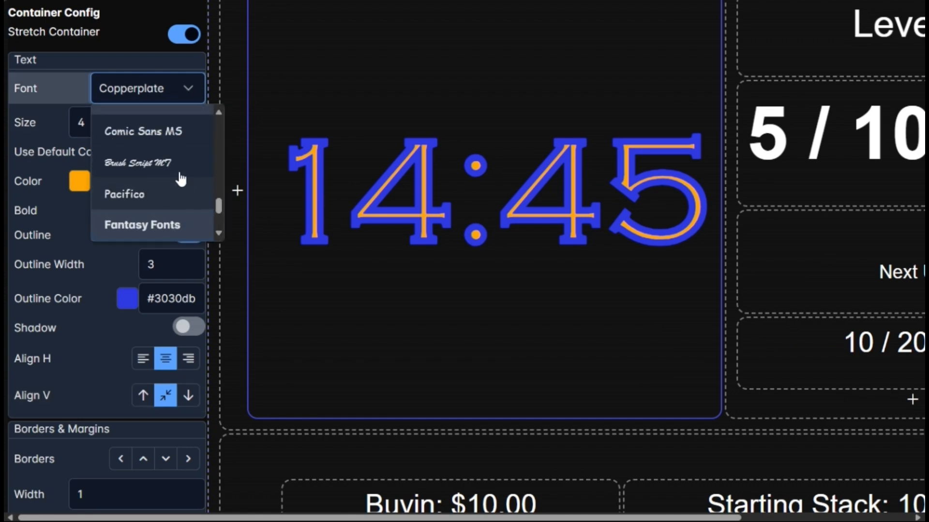
scroll(160, 183, "up", 1)
scroll(157, 191, "up", 6)
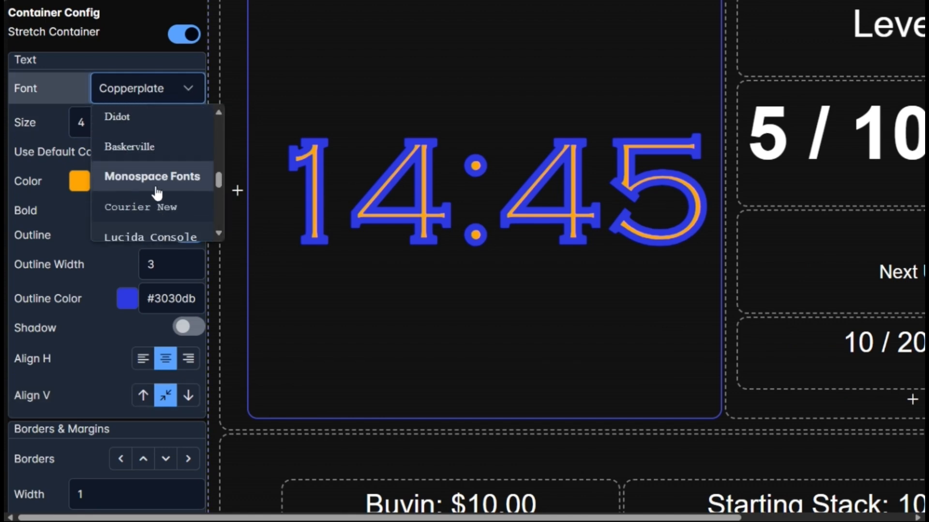
scroll(157, 192, "up", 5)
scroll(157, 203, "down", 7)
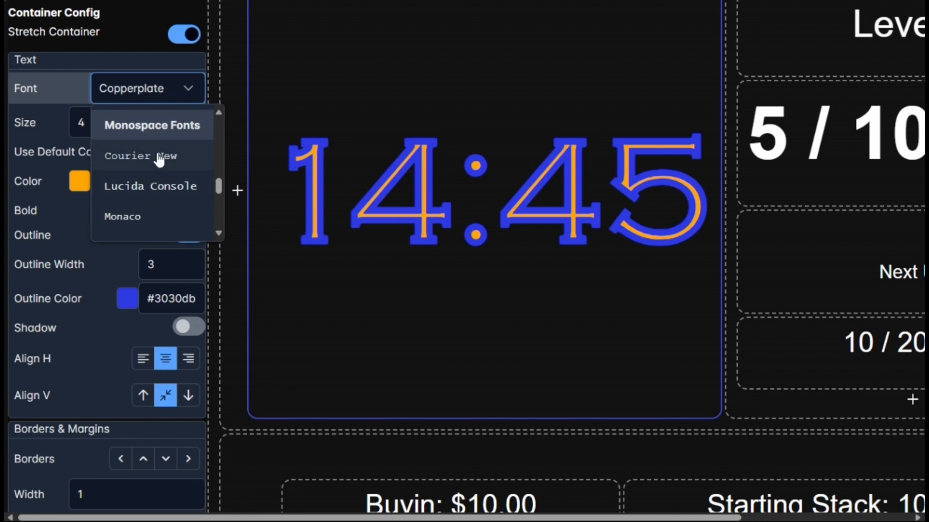
left_click(160, 190)
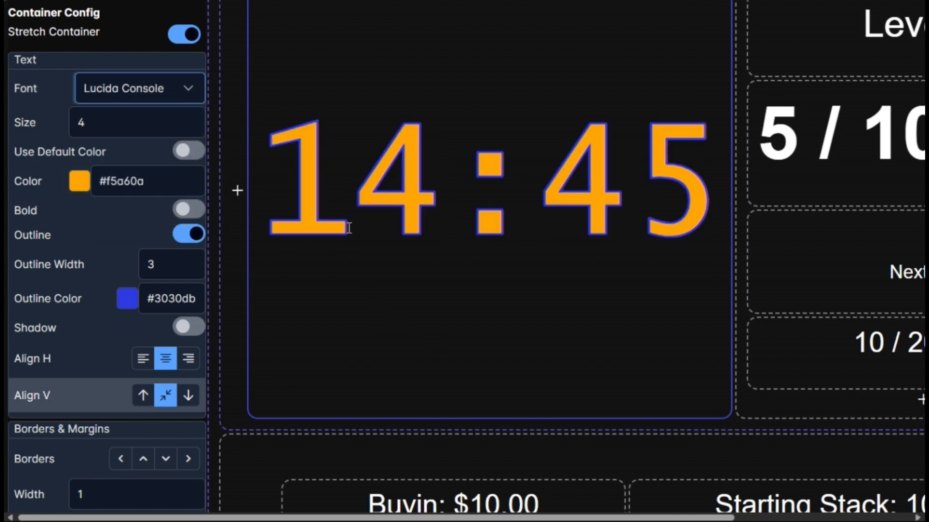
- Examine the main timer's border, margin and background options, including transparency, color, image and repeat
scroll(382, 213, "down", 3)
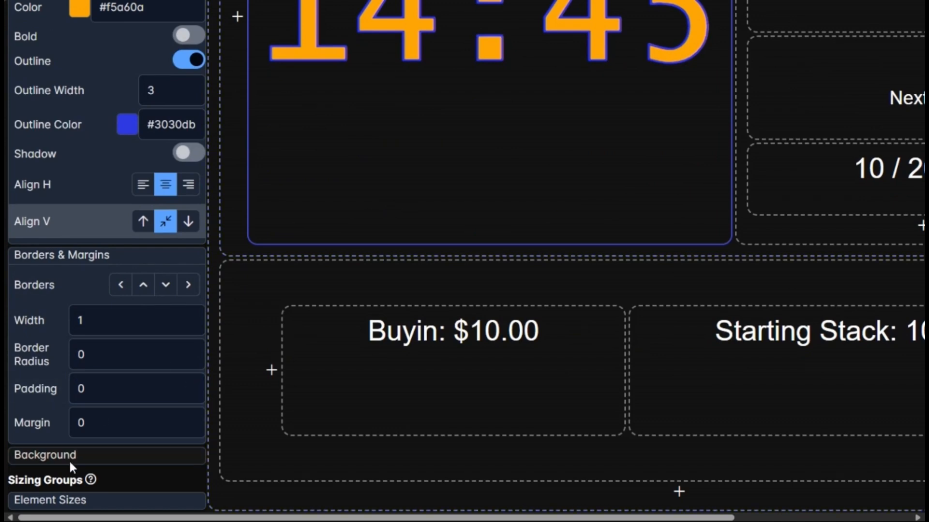
left_click(91, 453)
scroll(97, 424, "down", 3)
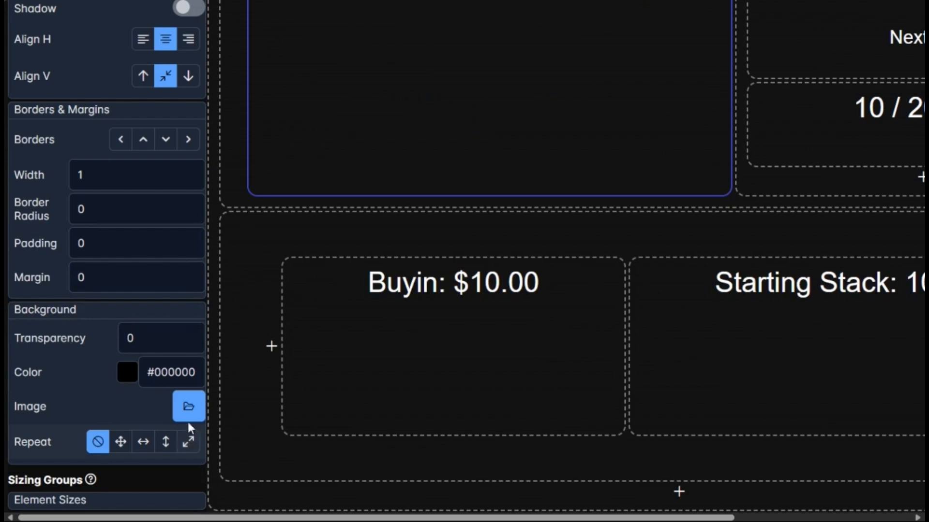
scroll(399, 344, "up", 10)
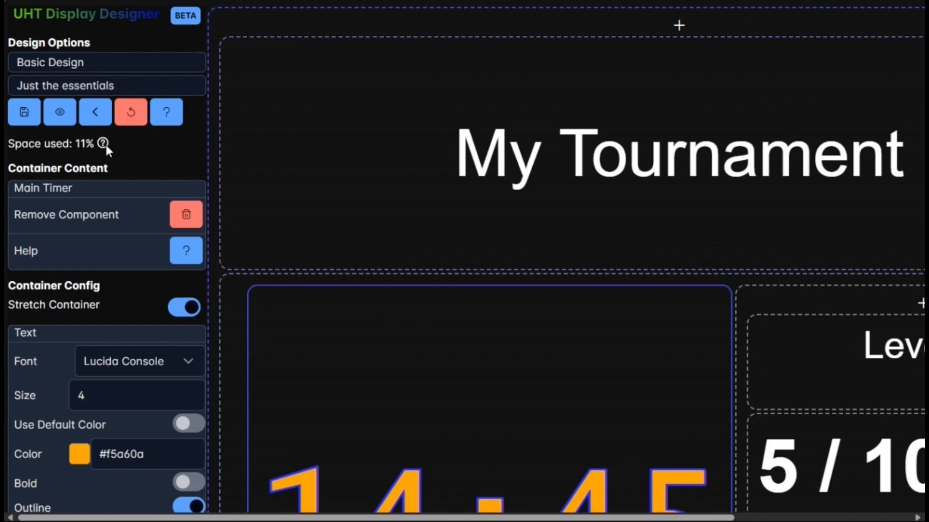
- Preview the whole clock design, return to the designer and select the outermost container
left_click(60, 120)
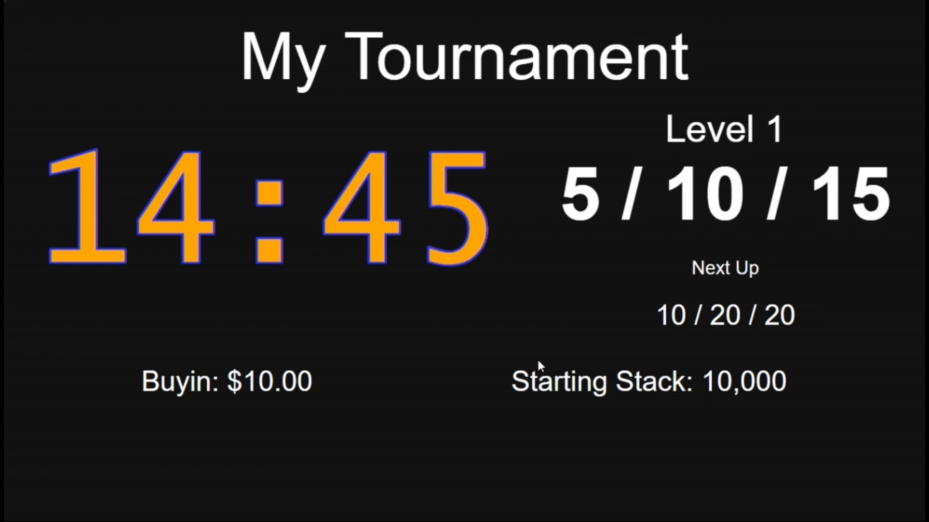
key("Escape")
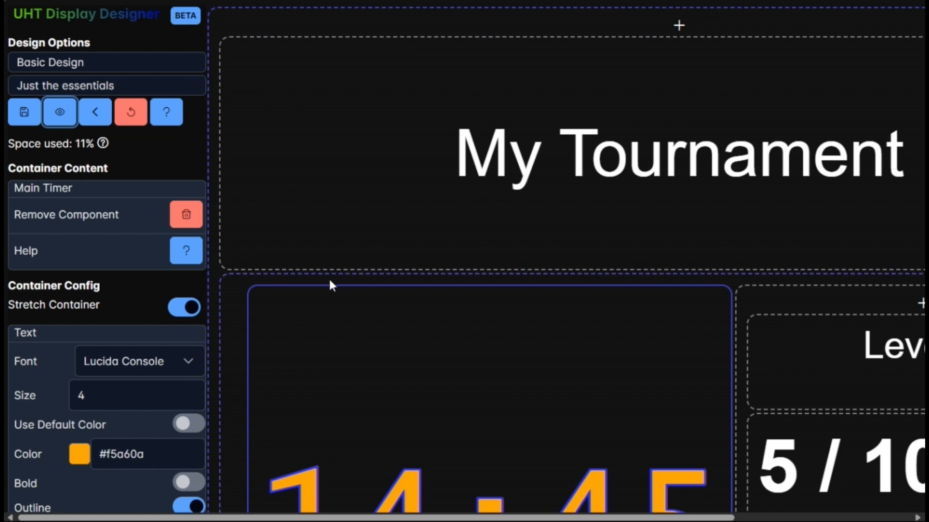
left_click(211, 271)
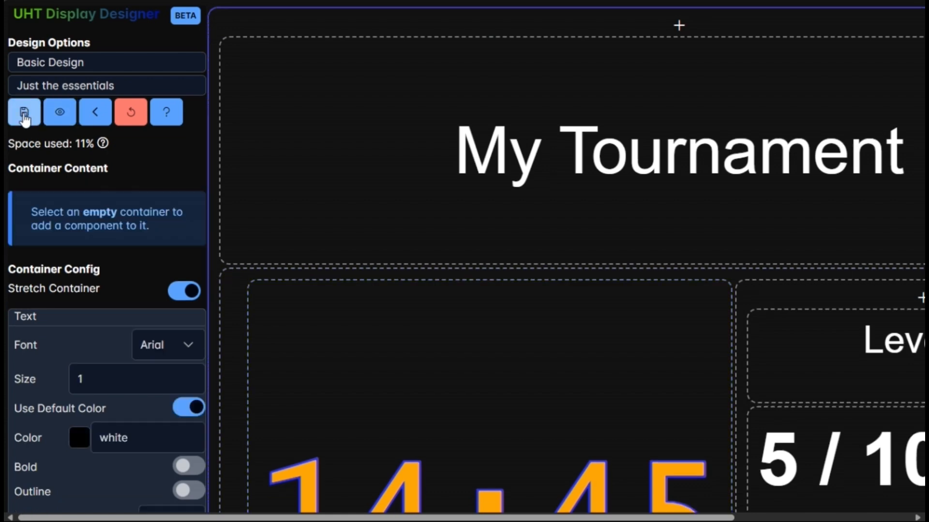
- Check the design's name and description, keep Basic Design and Just the essentials, and save the design
triple_click(100, 64)
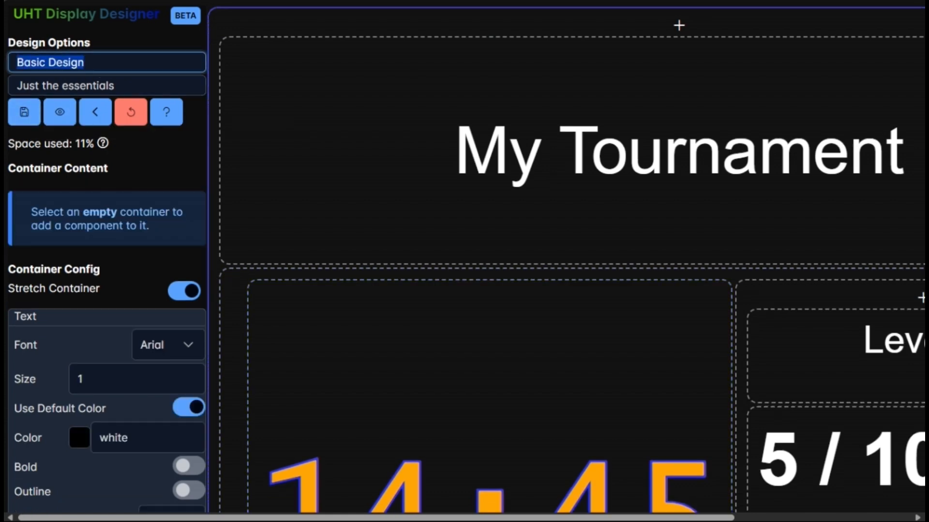
left_click_drag(141, 62, 23, 63)
left_click(94, 89)
left_click_drag(180, 86, 15, 86)
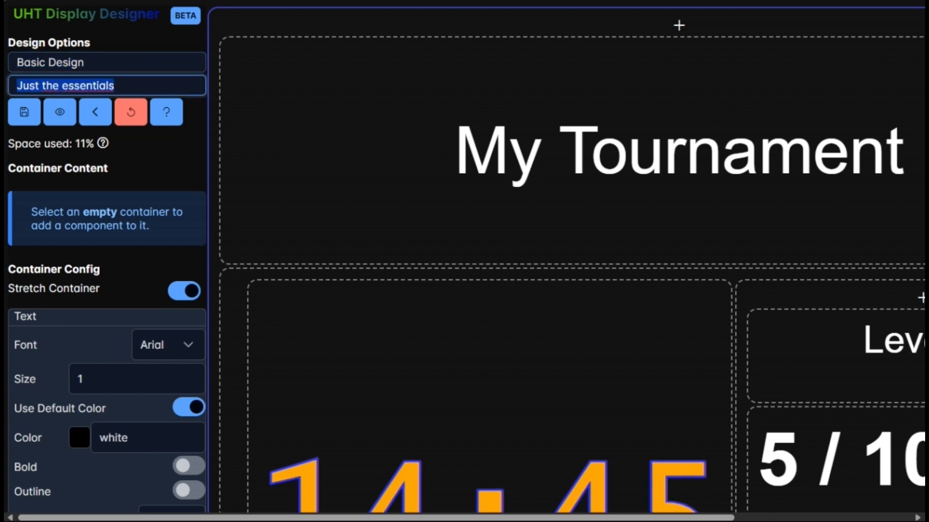
left_click(66, 87)
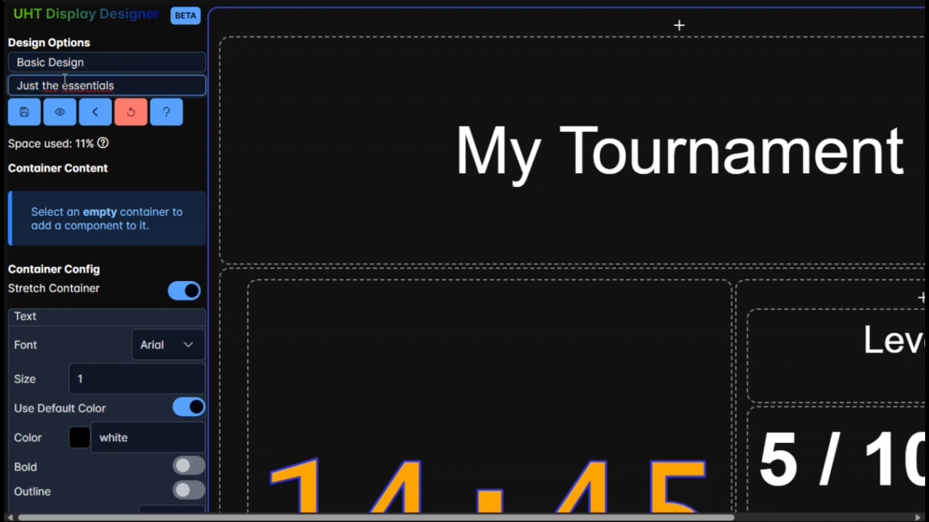
left_click(26, 116)
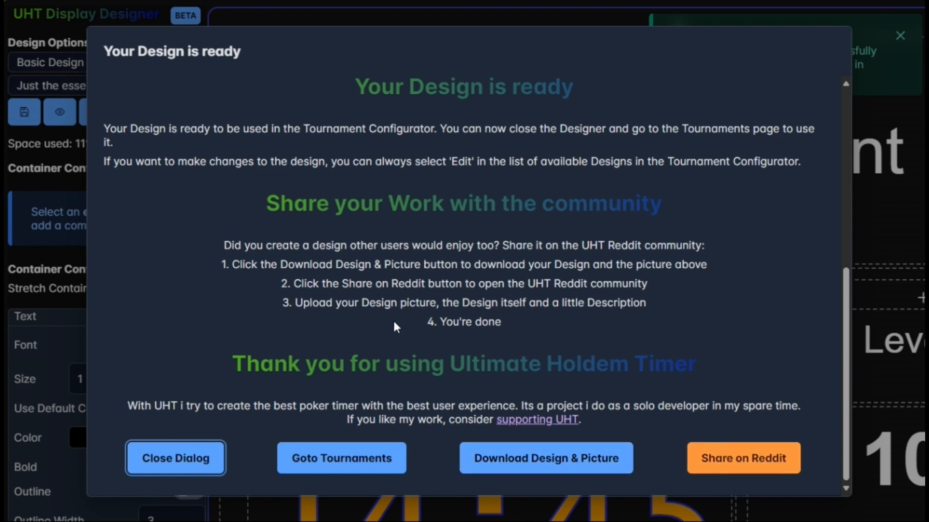
- Go to the tournaments page and start a new tournament named test
left_click(349, 474)
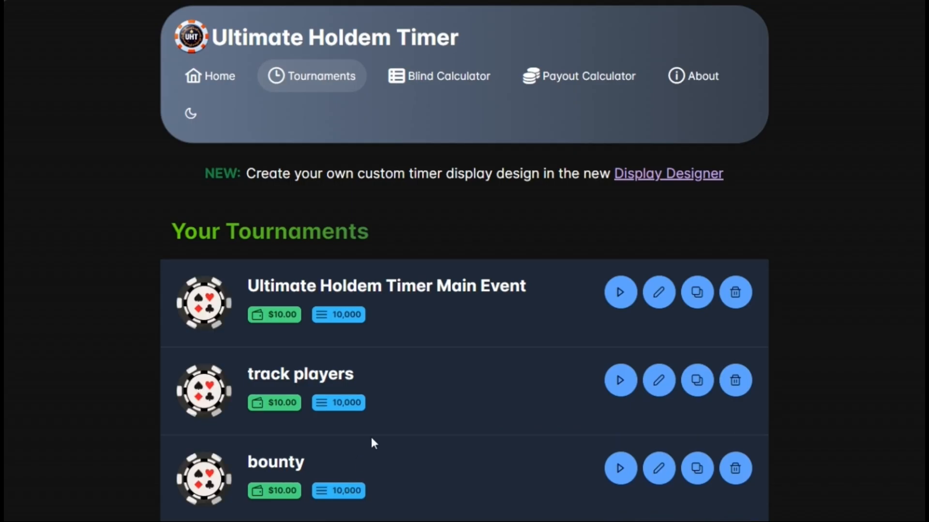
scroll(416, 392, "down", 10)
left_click(249, 427)
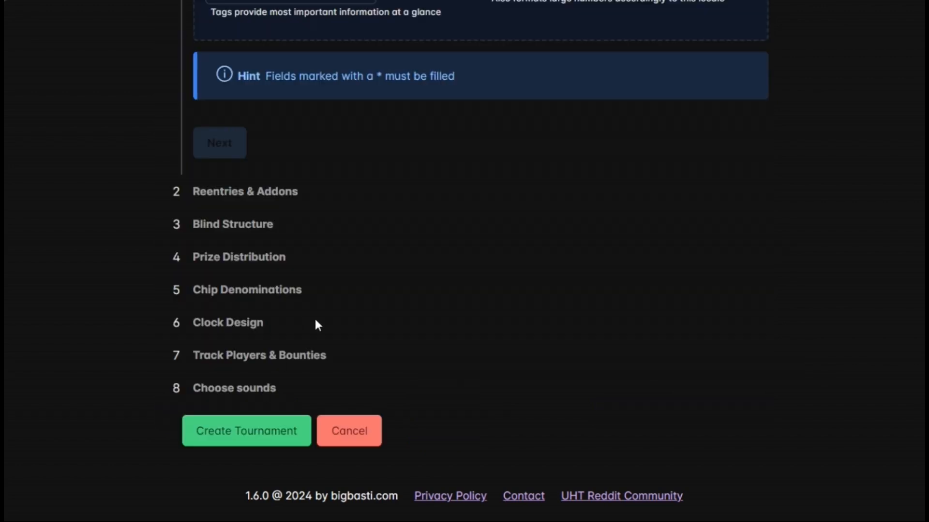
scroll(341, 297, "up", 10)
left_click(289, 282)
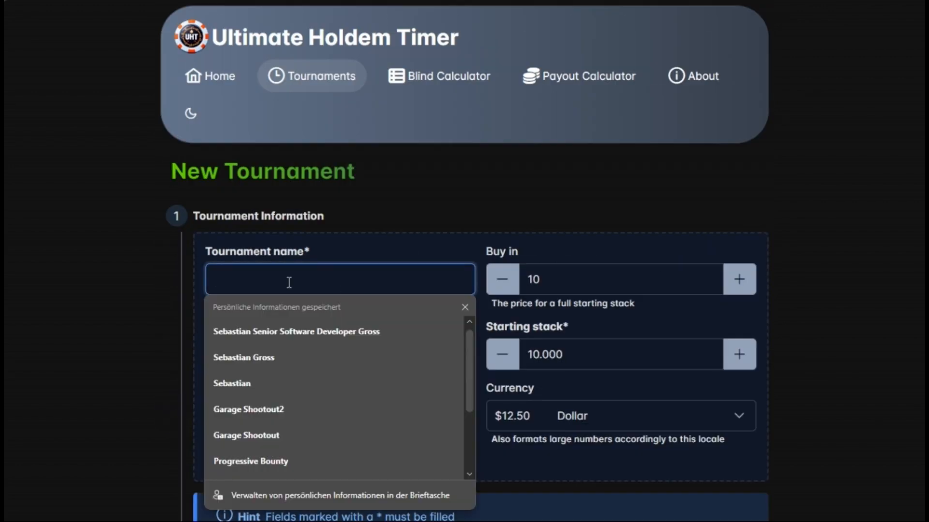
type("test")
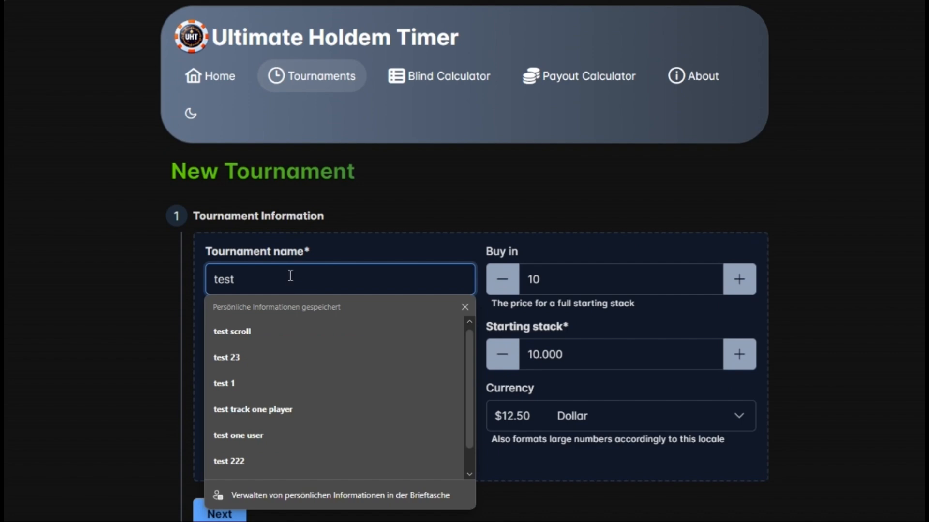
left_click(411, 215)
- Generate the new tournament's blind structure with the quick creator's default settings
scroll(327, 251, "down", 7)
left_click(221, 234)
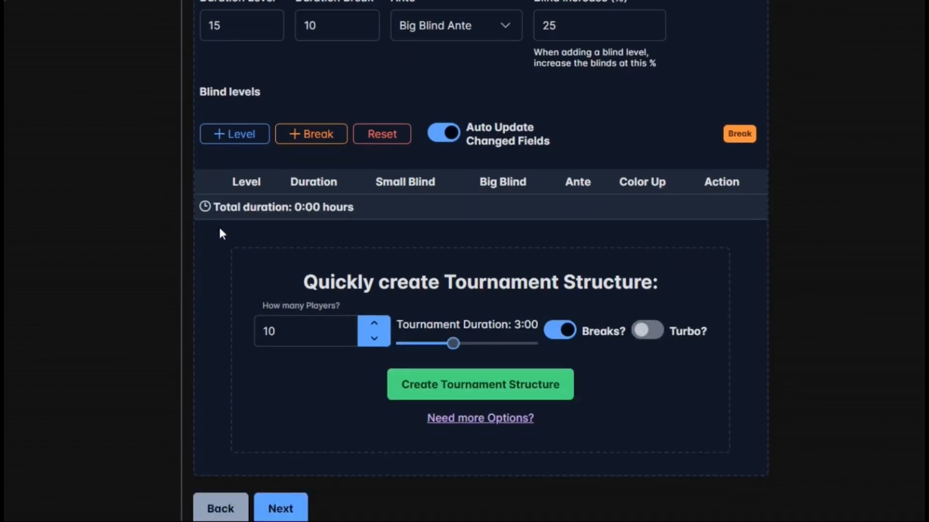
left_click(415, 383)
- Review the available clock designs and the Basic Design options, and select Basic Design for the tournament
scroll(162, 273, "down", 10)
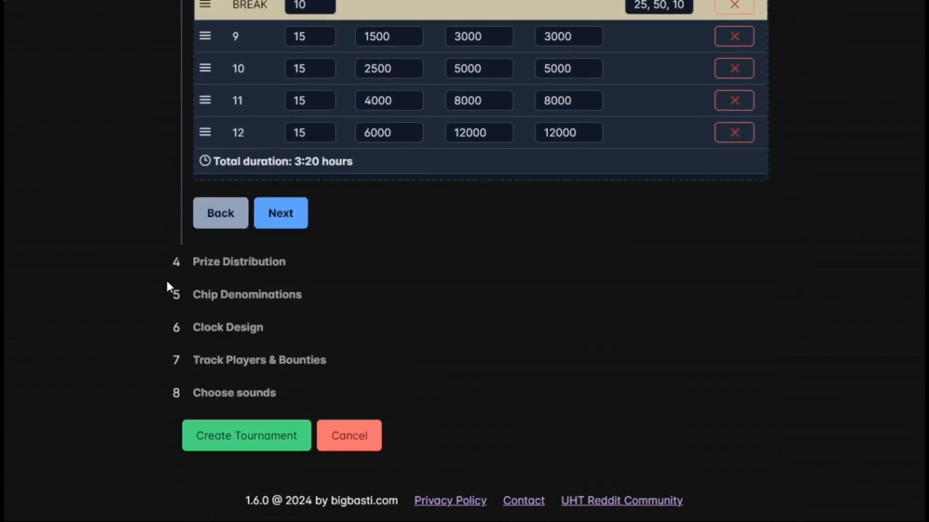
left_click(187, 327)
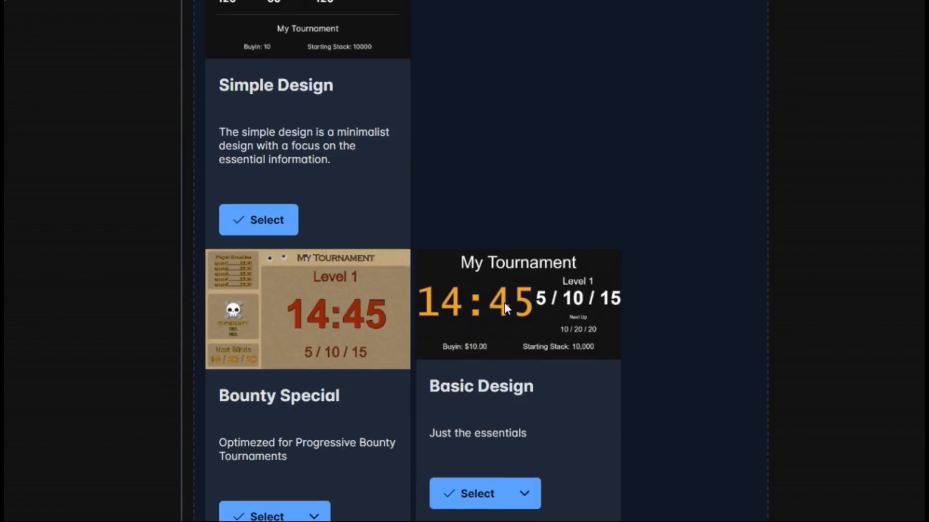
scroll(505, 292, "up", 6)
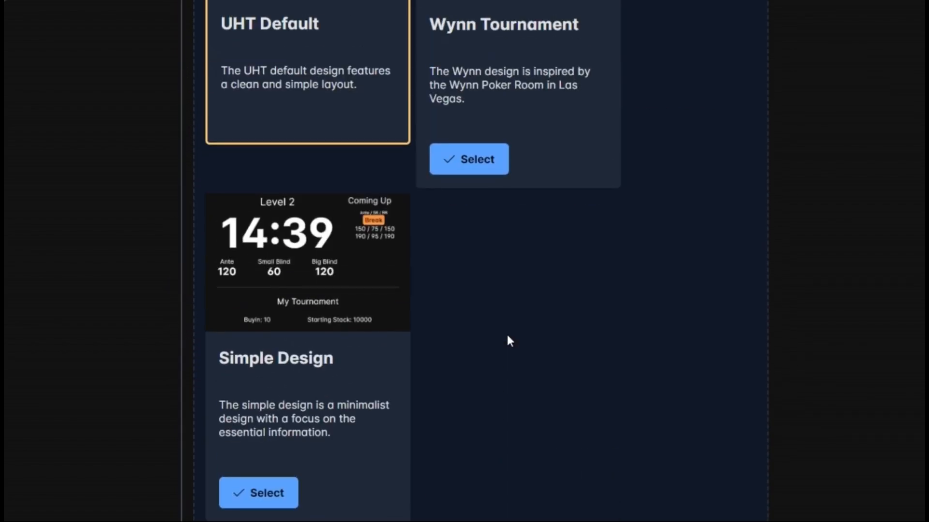
scroll(352, 106, "up", 3)
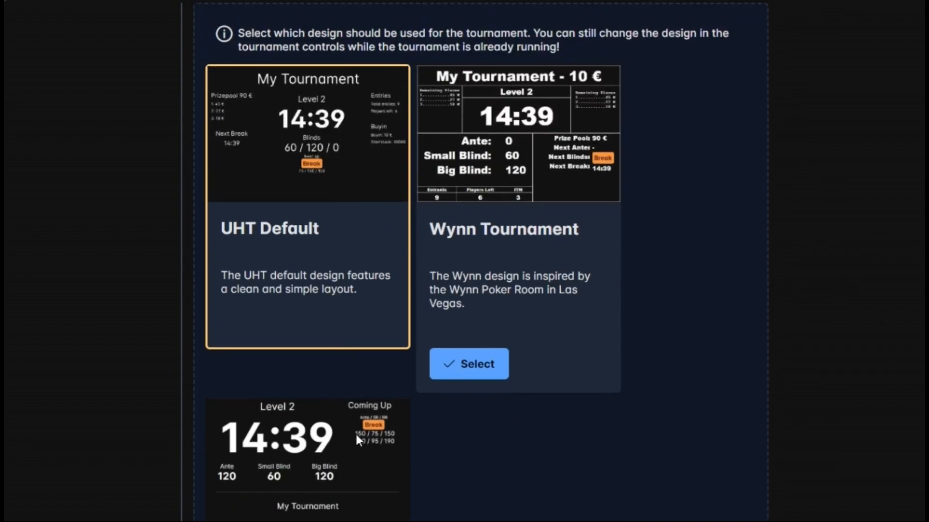
scroll(533, 251, "down", 12)
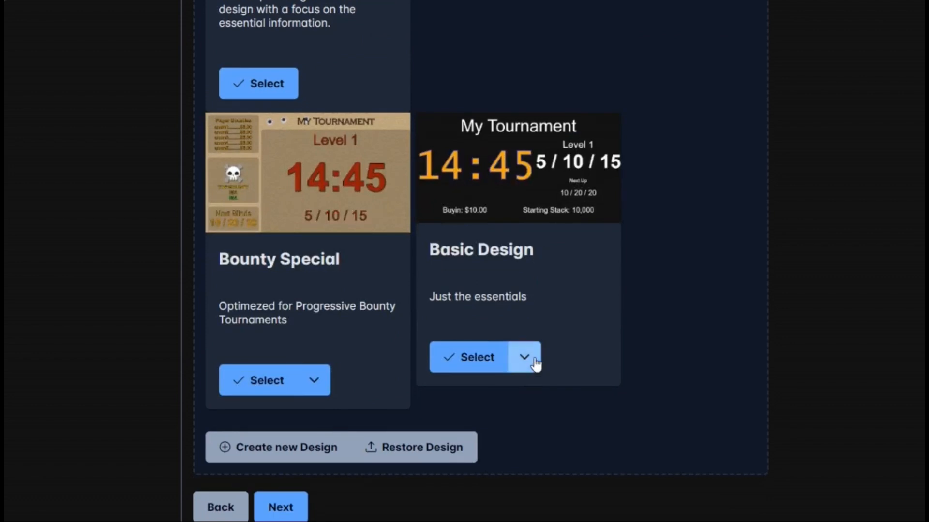
left_click(535, 363)
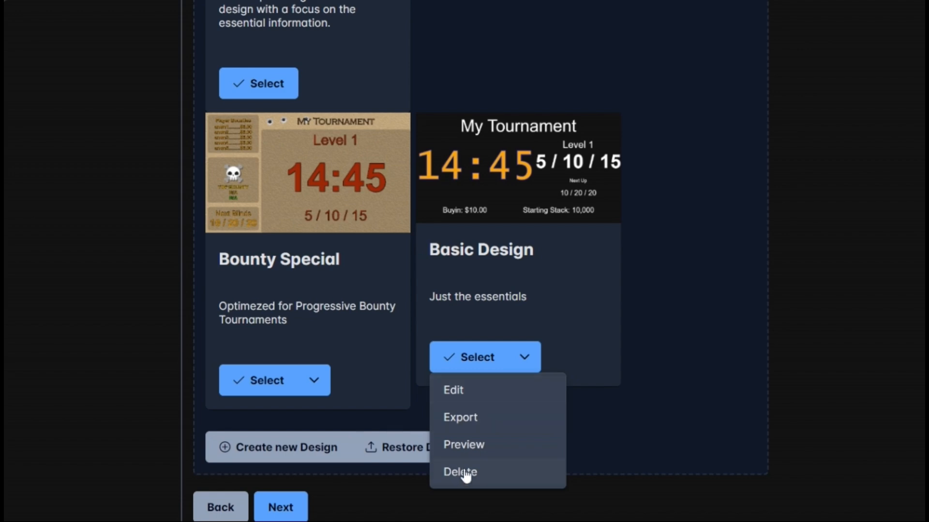
left_click(643, 330)
left_click(461, 362)
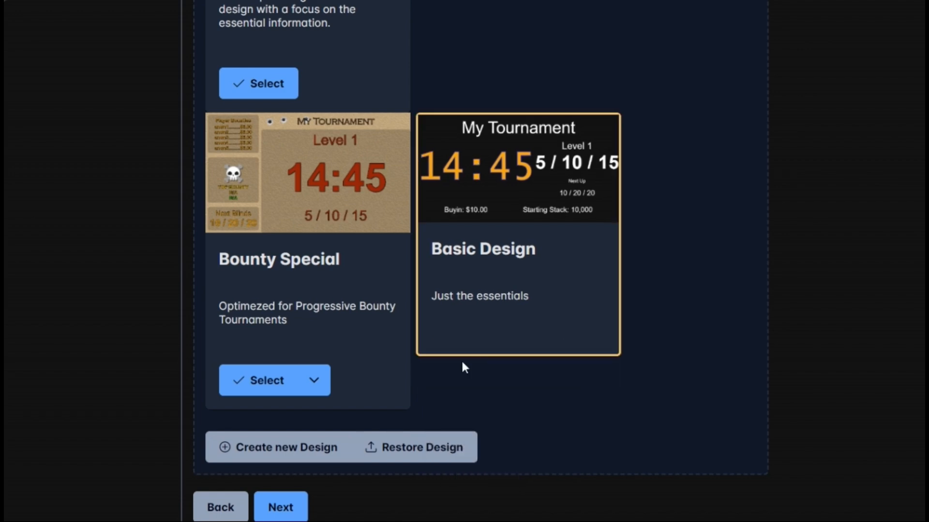
- Create the test tournament and start its clock
scroll(516, 239, "down", 3)
left_click(247, 431)
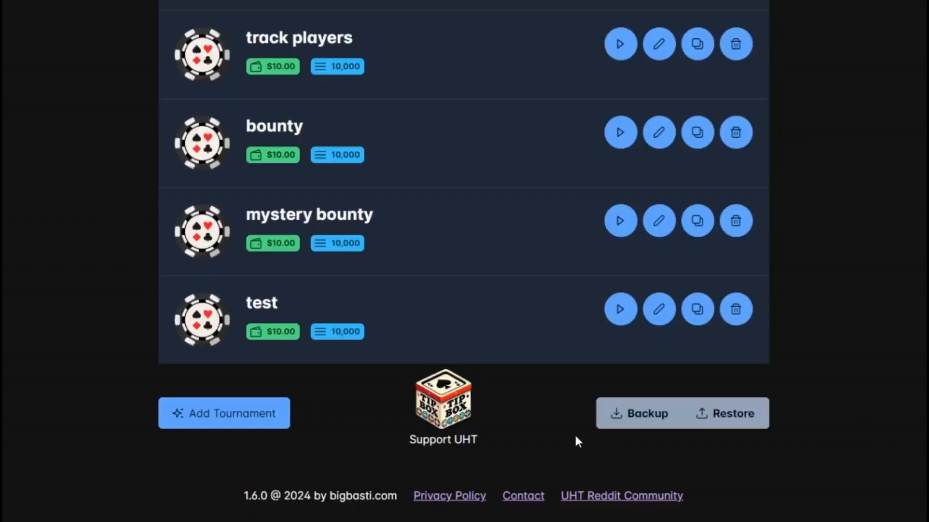
left_click(619, 309)
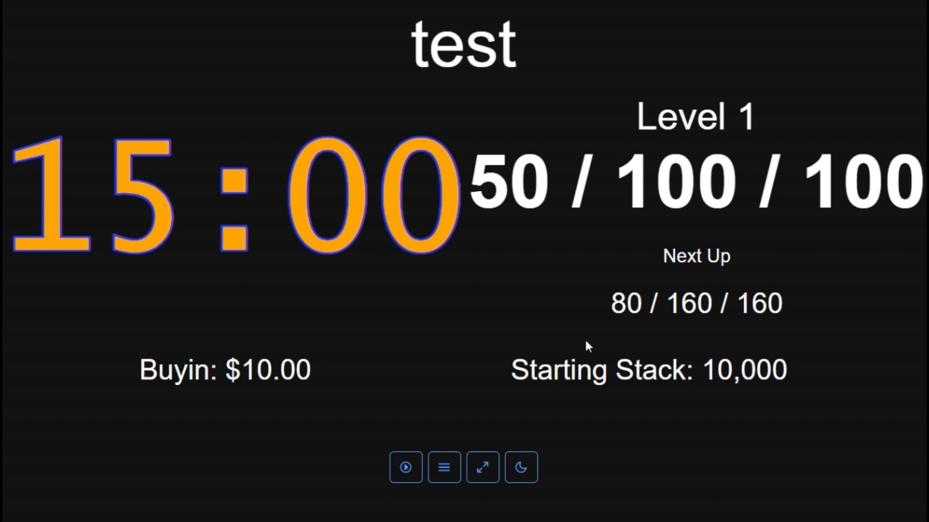
left_click(403, 464)
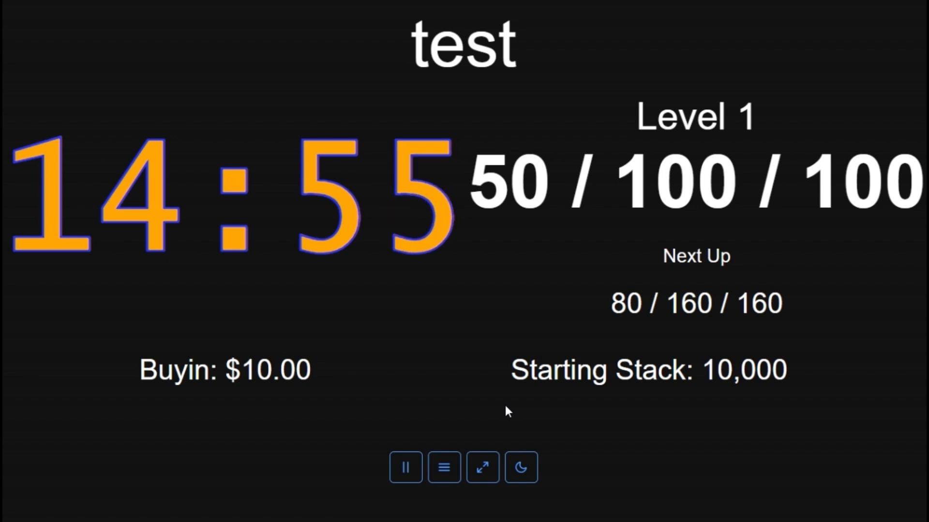
- Advance the running tournament to level 4 and add two entries in the tournament controls
left_click(438, 470)
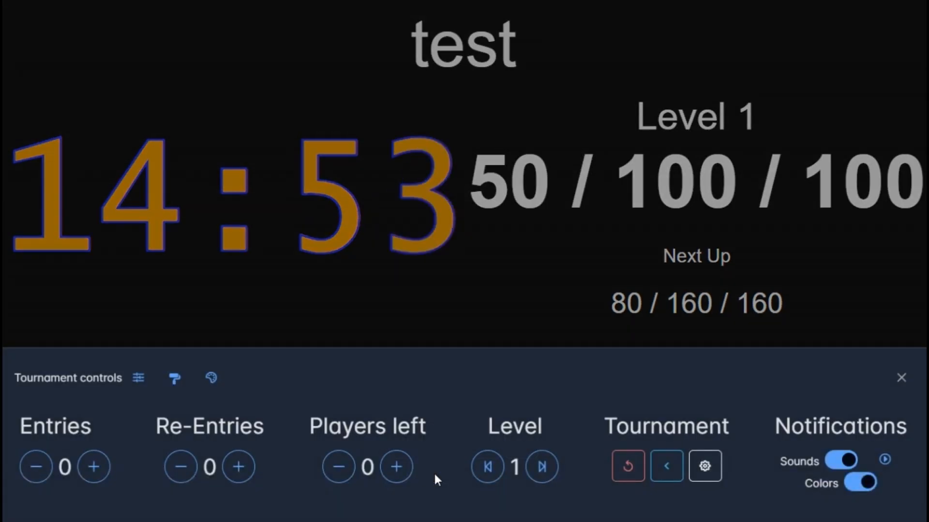
left_click(542, 468)
left_click(541, 468)
left_click(542, 468)
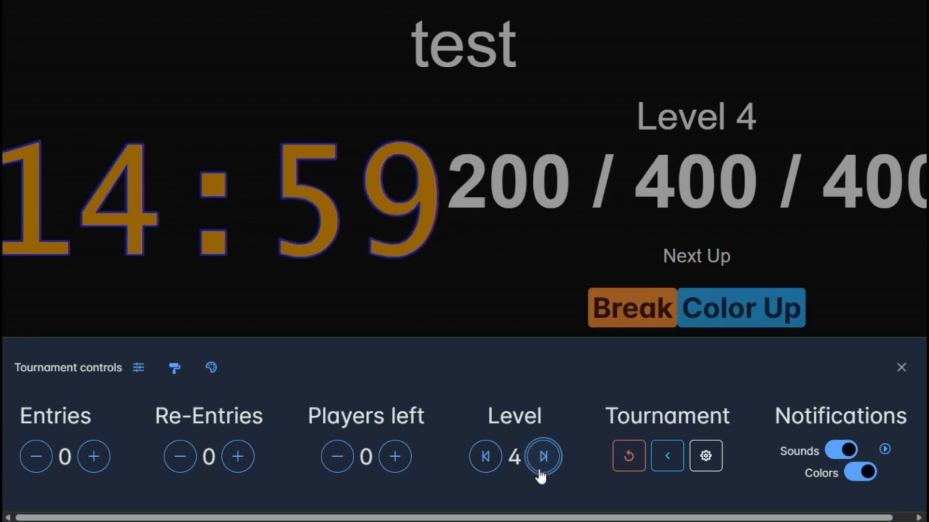
left_click(541, 468)
left_click(489, 463)
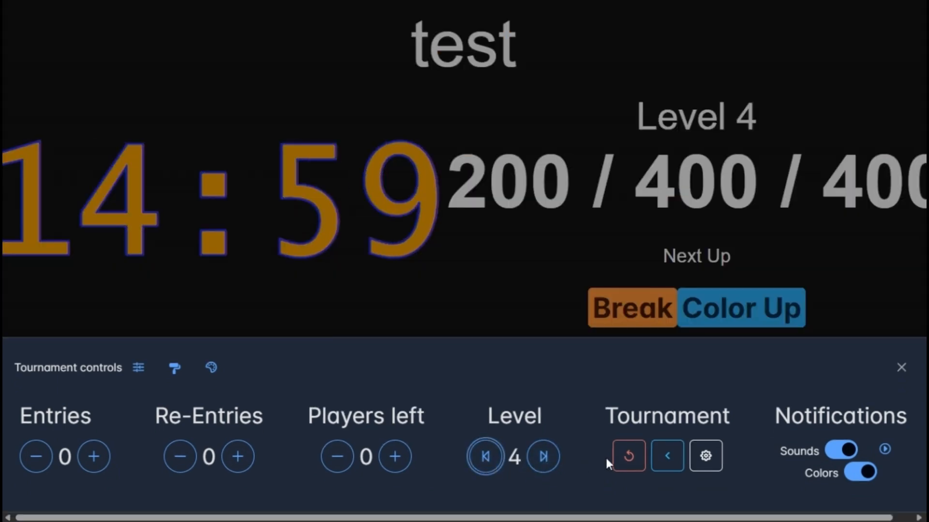
left_click(93, 457)
left_click(93, 457)
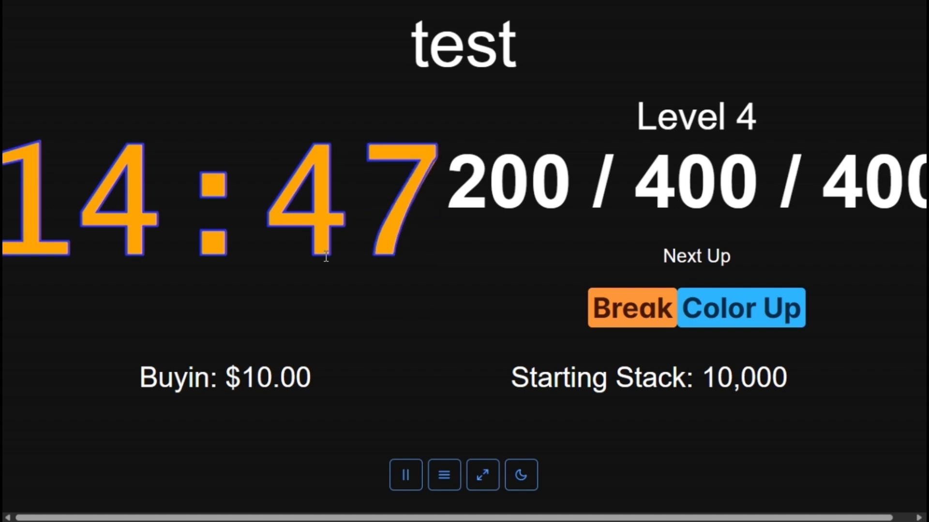
- Enlarge the main timer and shrink the current blinds in the display size controls
left_click(444, 480)
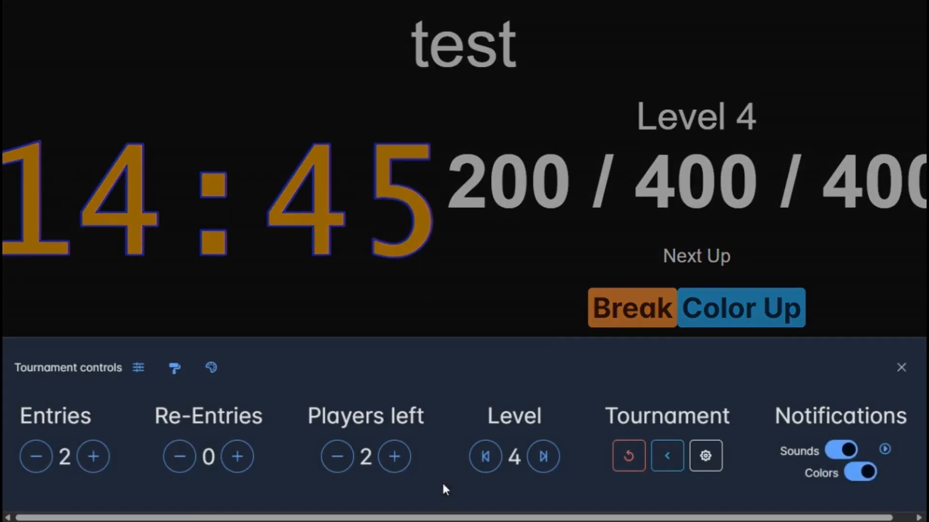
left_click(138, 375)
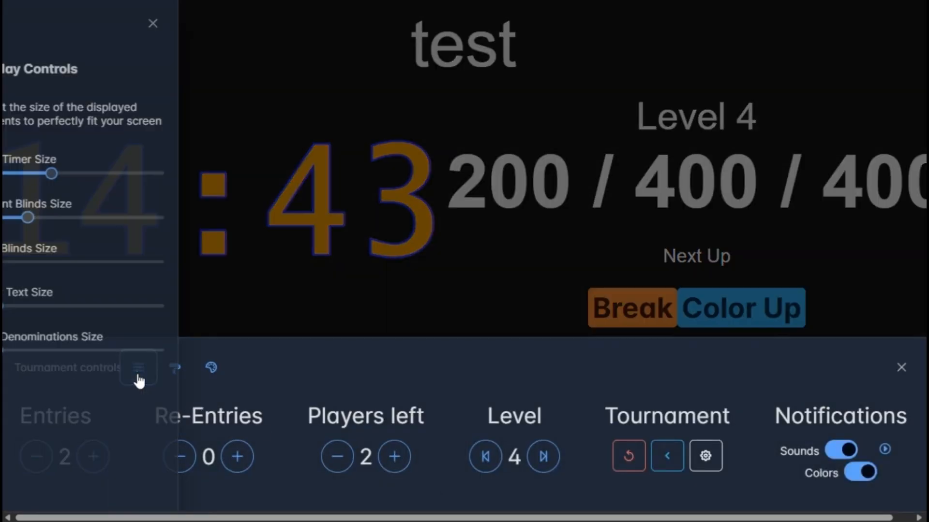
left_click_drag(96, 173, 118, 173)
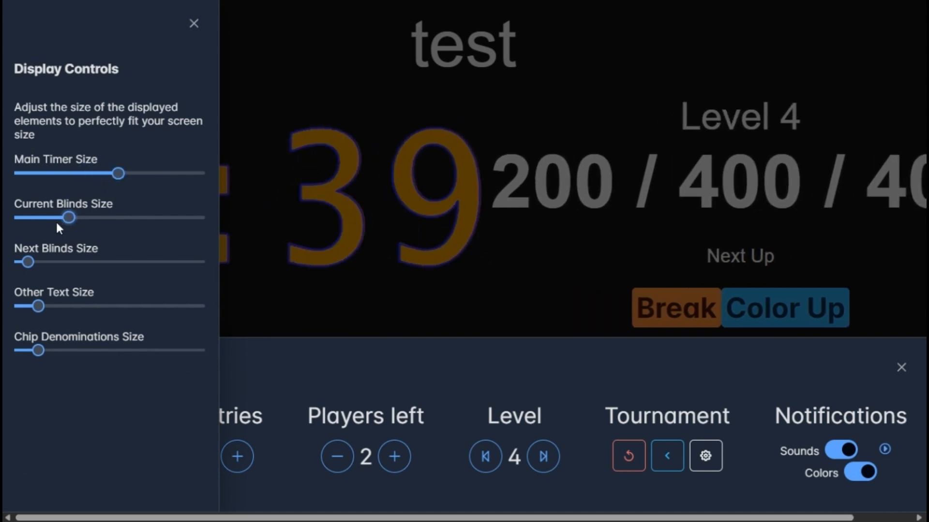
left_click_drag(56, 219, 40, 220)
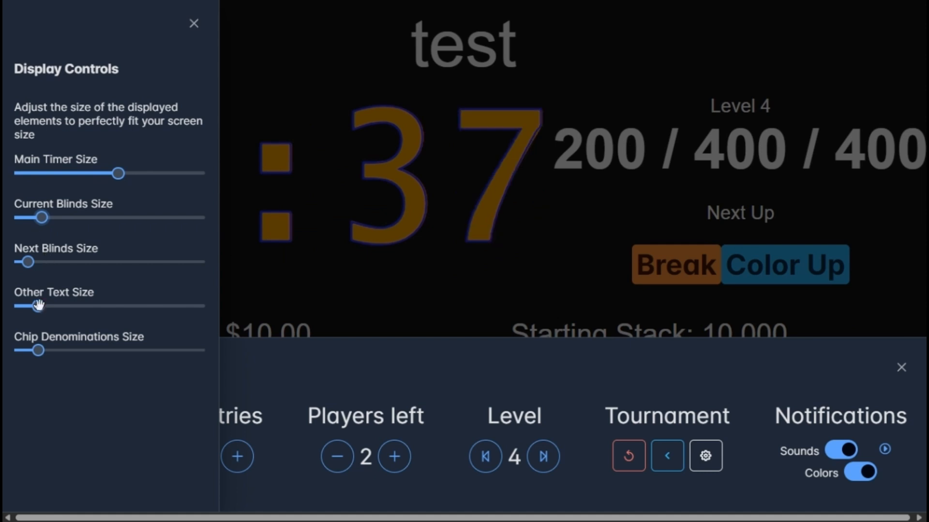
- Reduce the other text size and chip denominations size to their minimum and close the controls
left_click_drag(40, 304, 15, 306)
left_click_drag(37, 350, 13, 349)
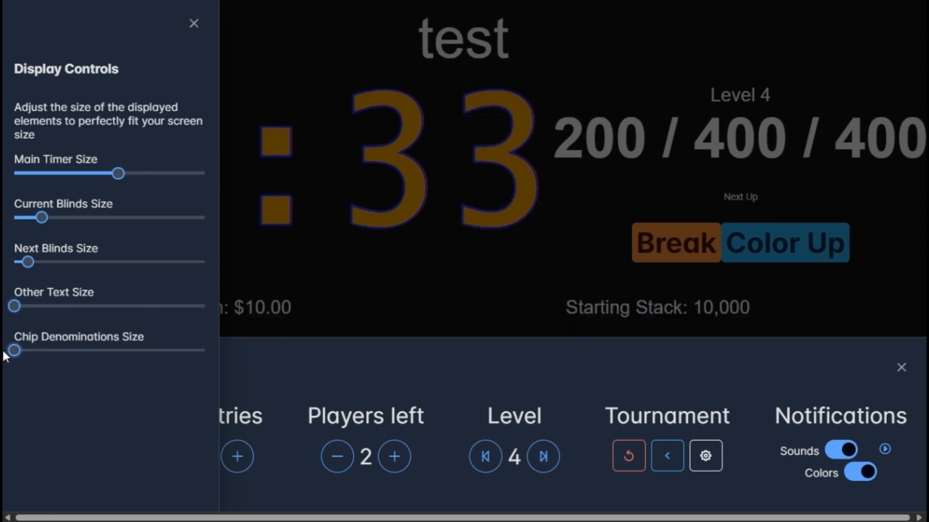
left_click(497, 191)
left_click(515, 187)
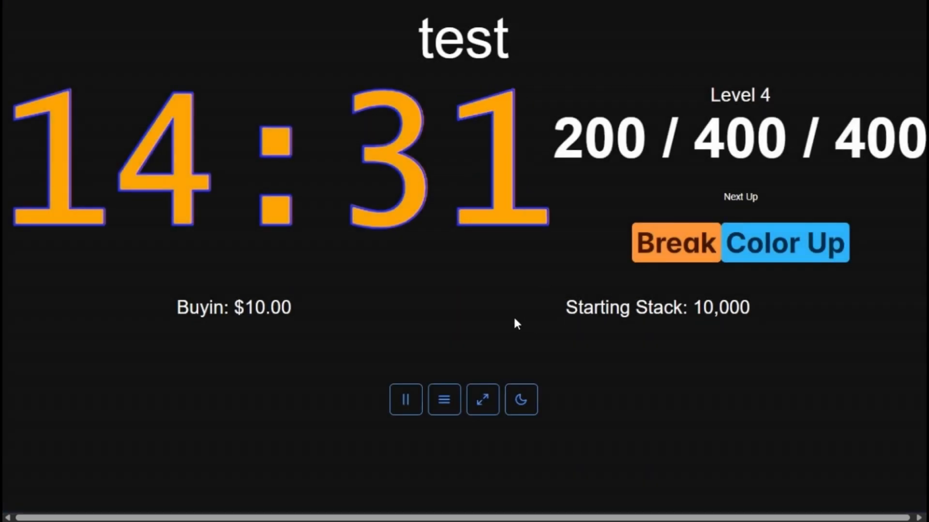